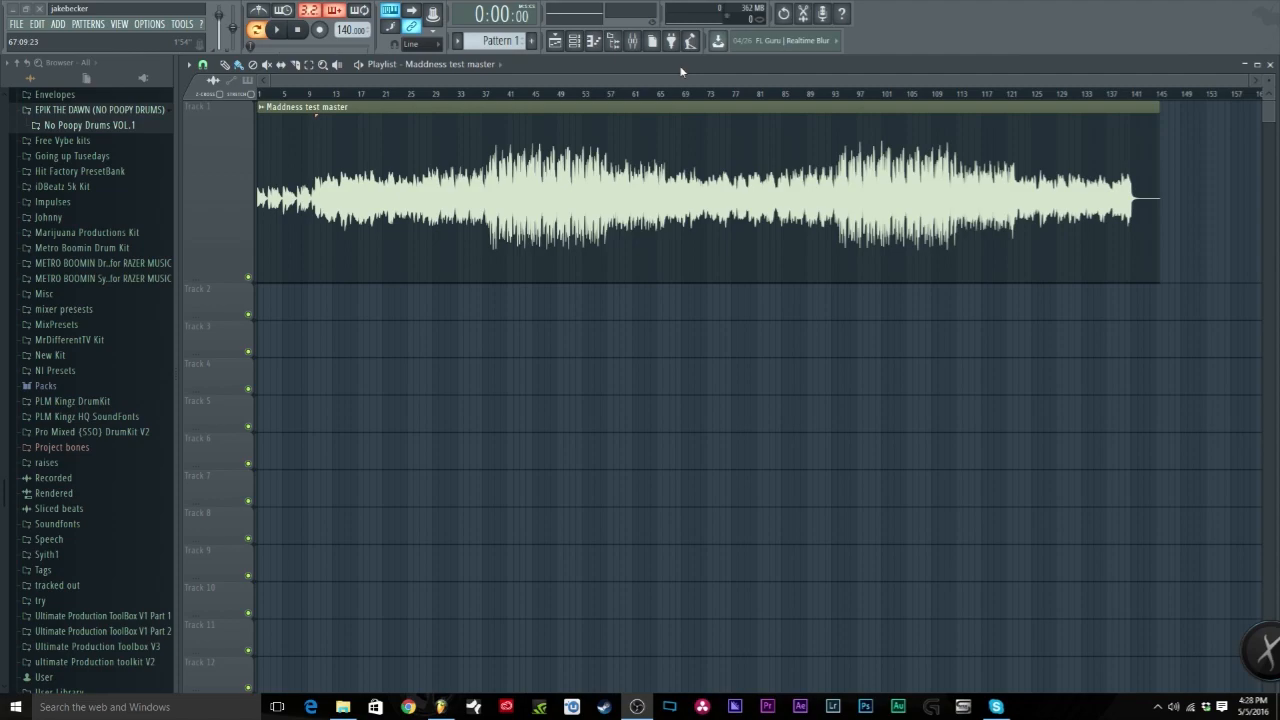
Step: Play the track from around bar 9, jump ahead to bar 37, then stop playback
left_click(632, 40)
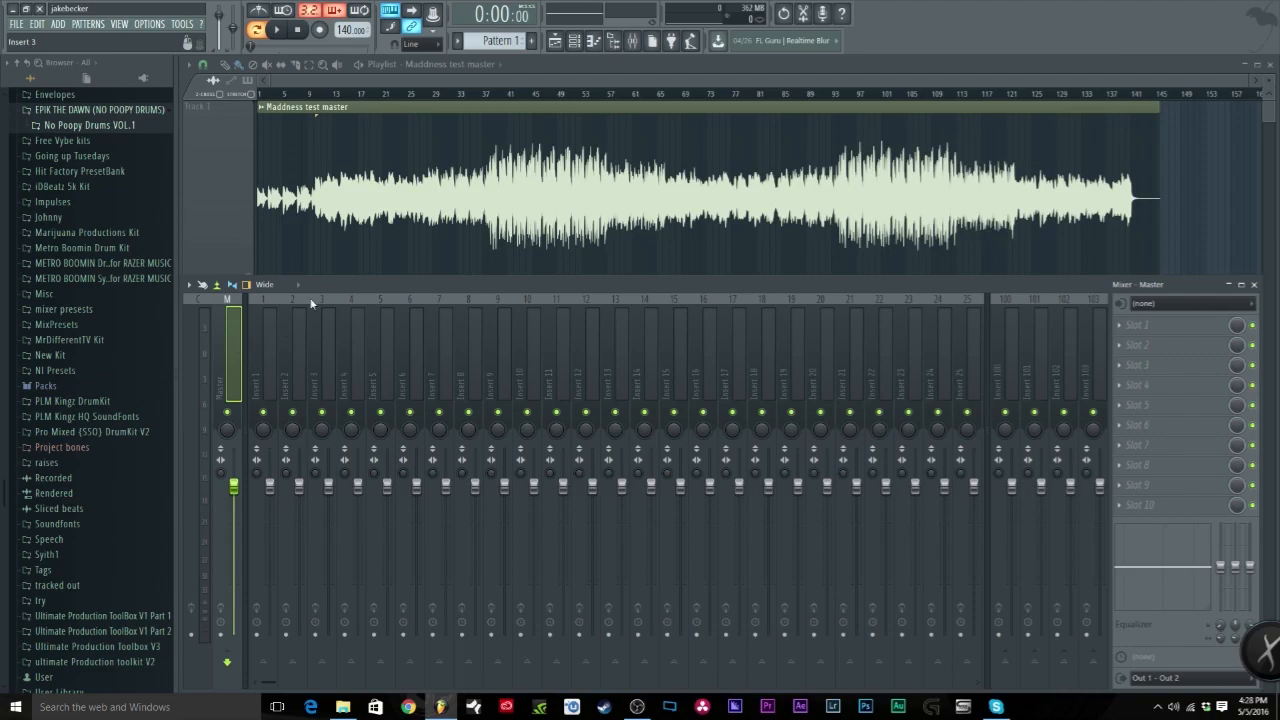
left_click(408, 84)
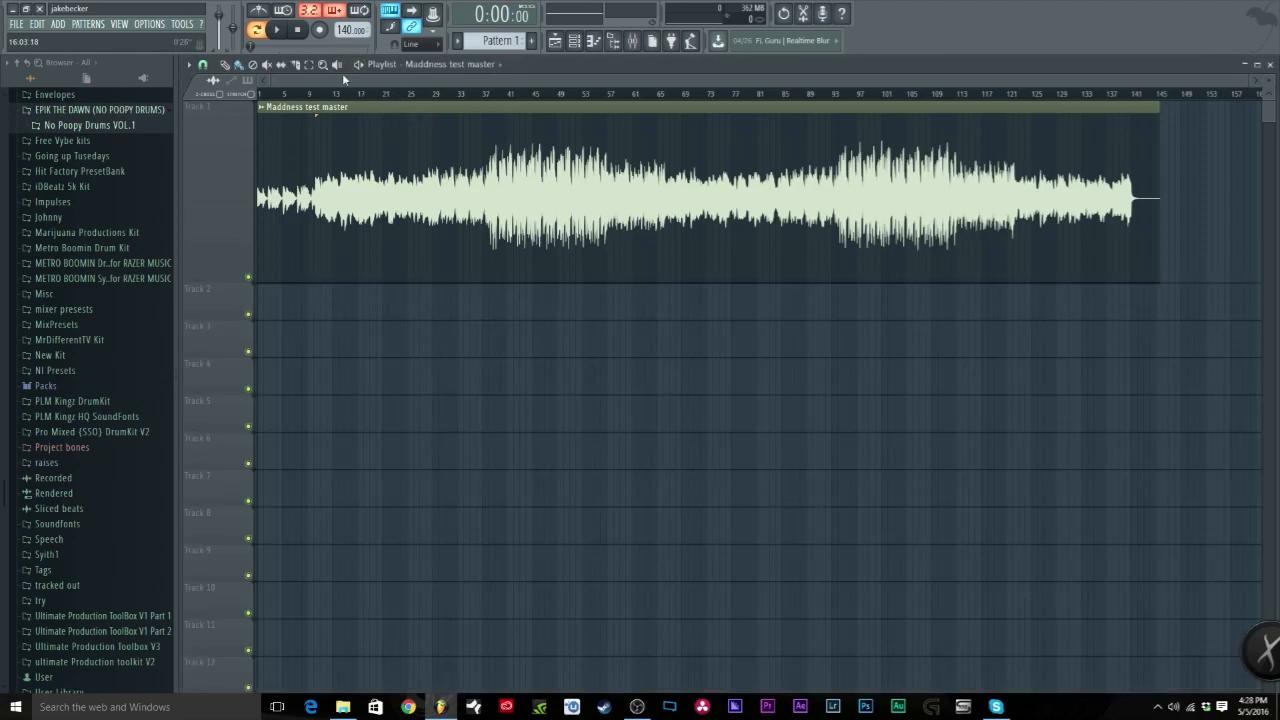
left_click(314, 96)
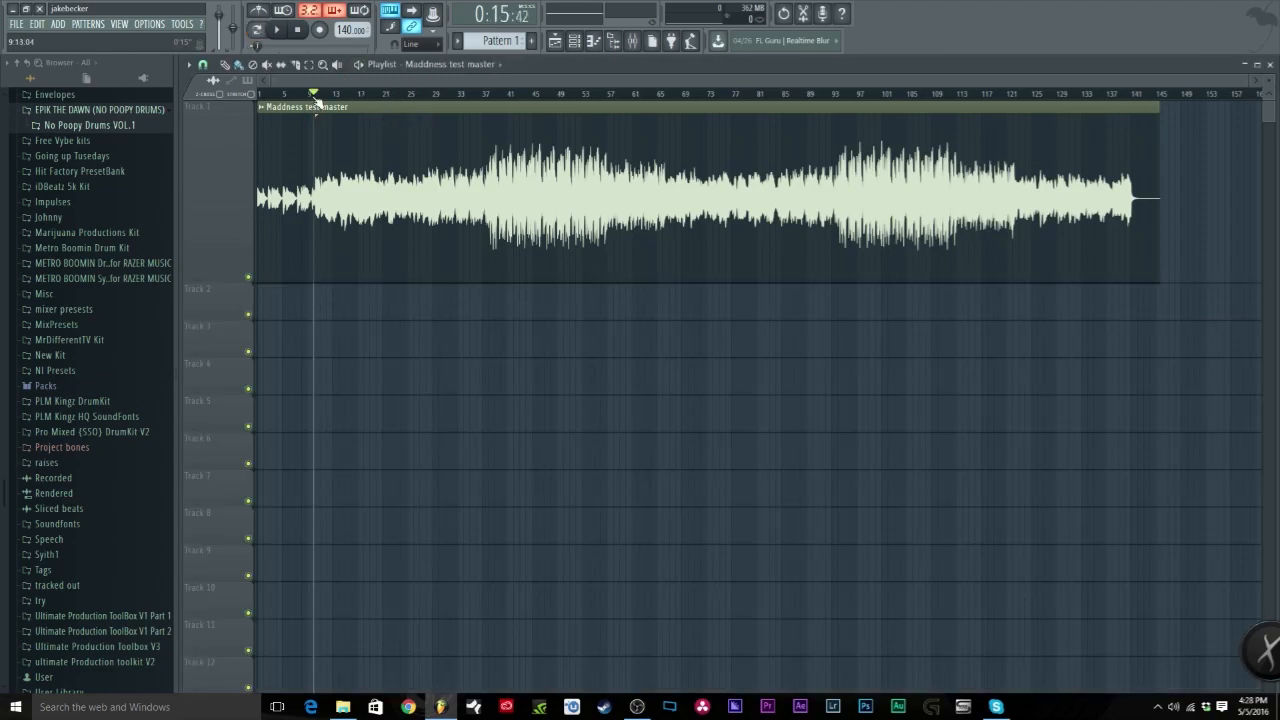
left_click(283, 30)
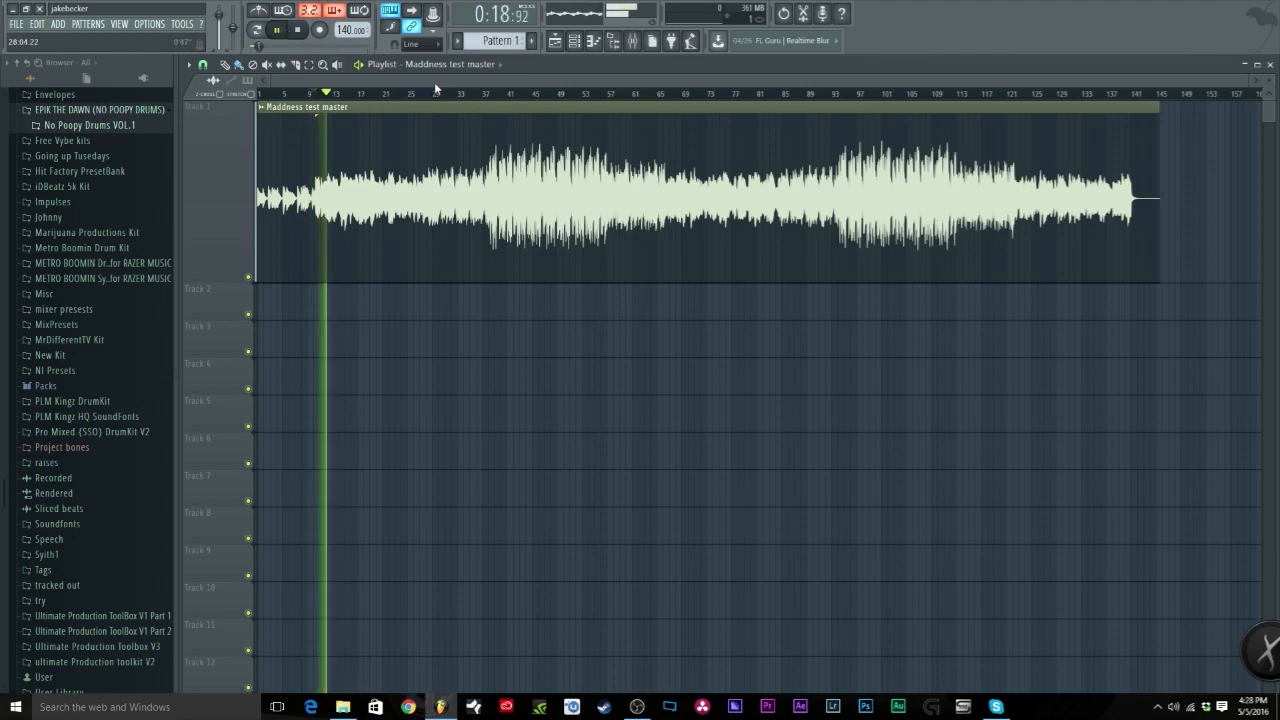
left_click(484, 95)
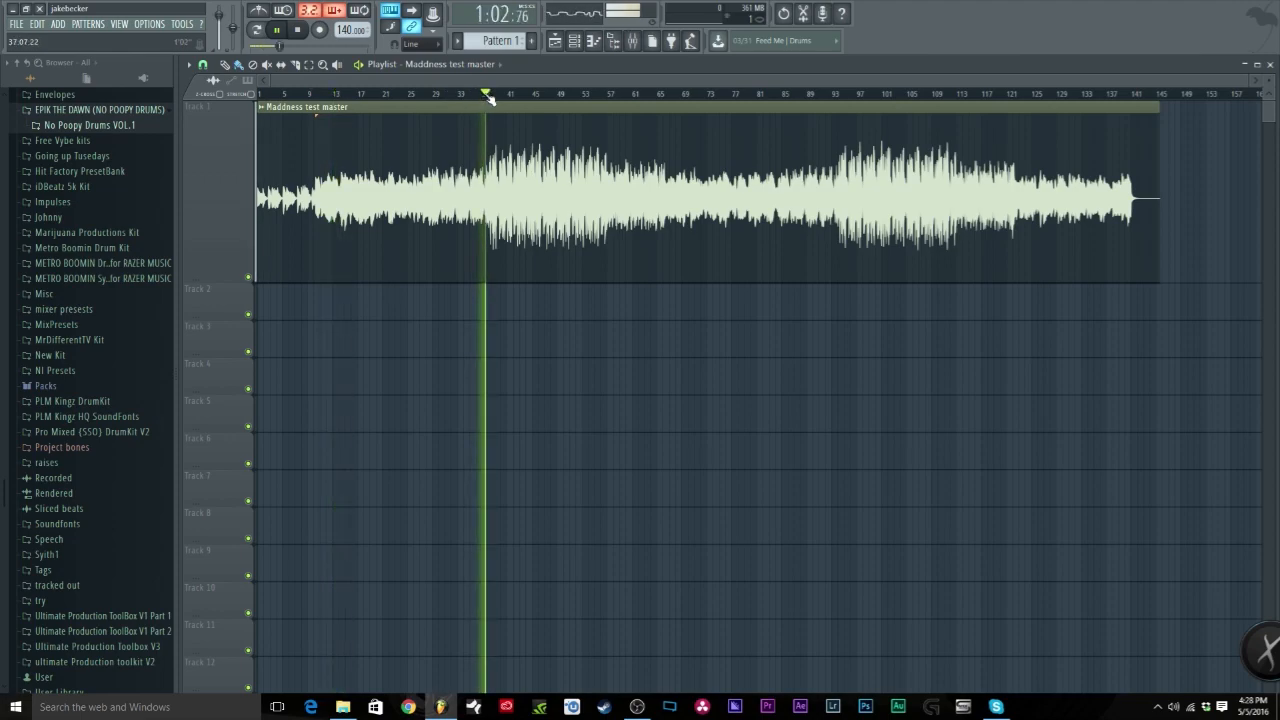
left_click(298, 30)
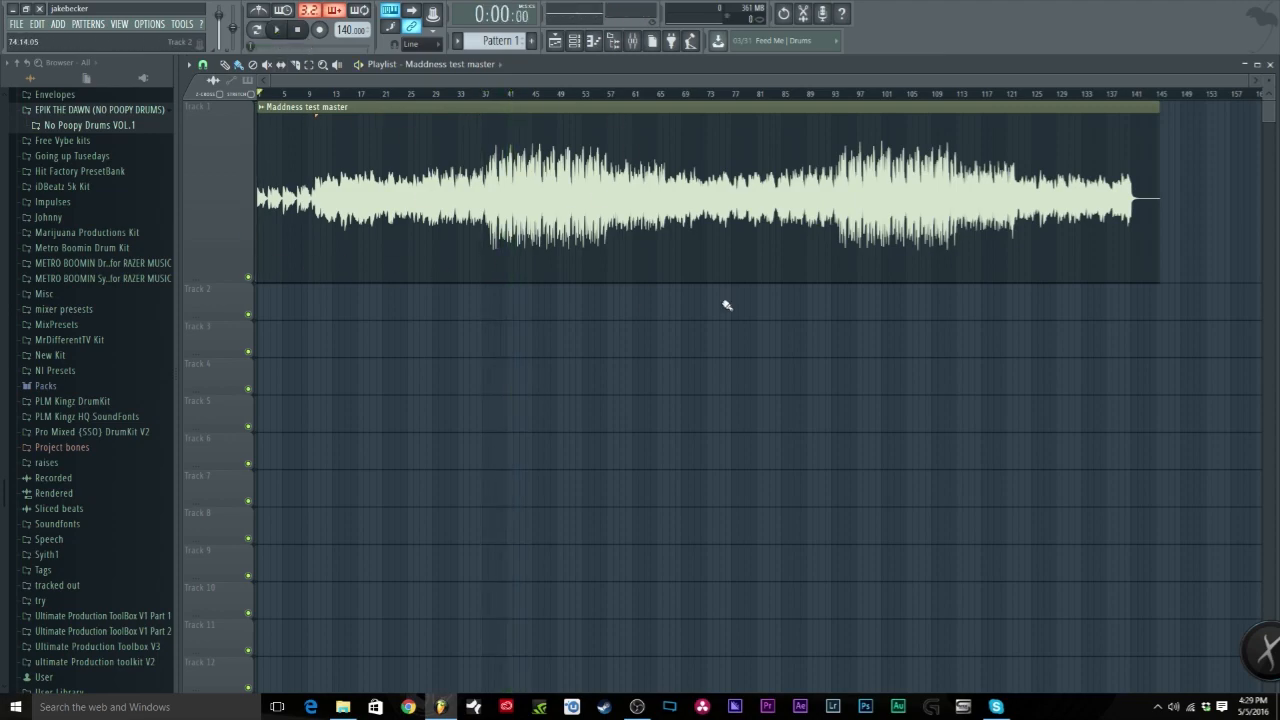
Step: Load Solid Bus Comp into the Master channel's first effect slot
left_click(632, 40)
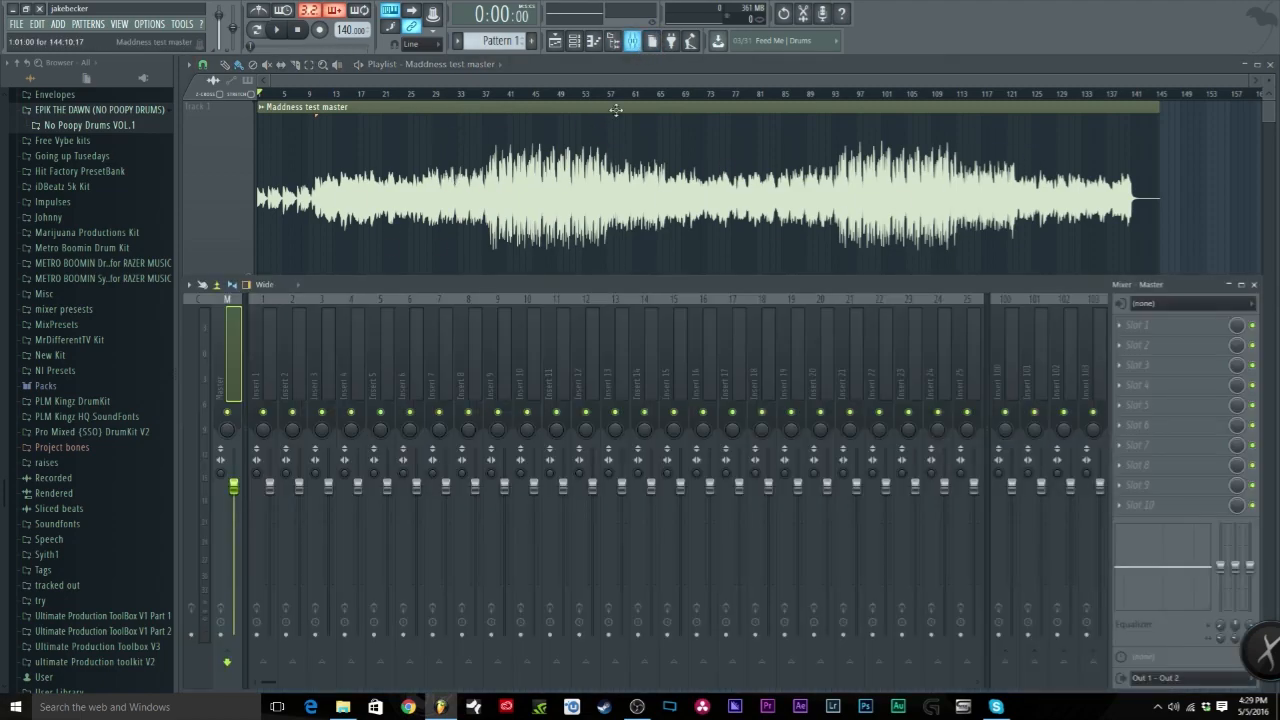
left_click(1125, 323)
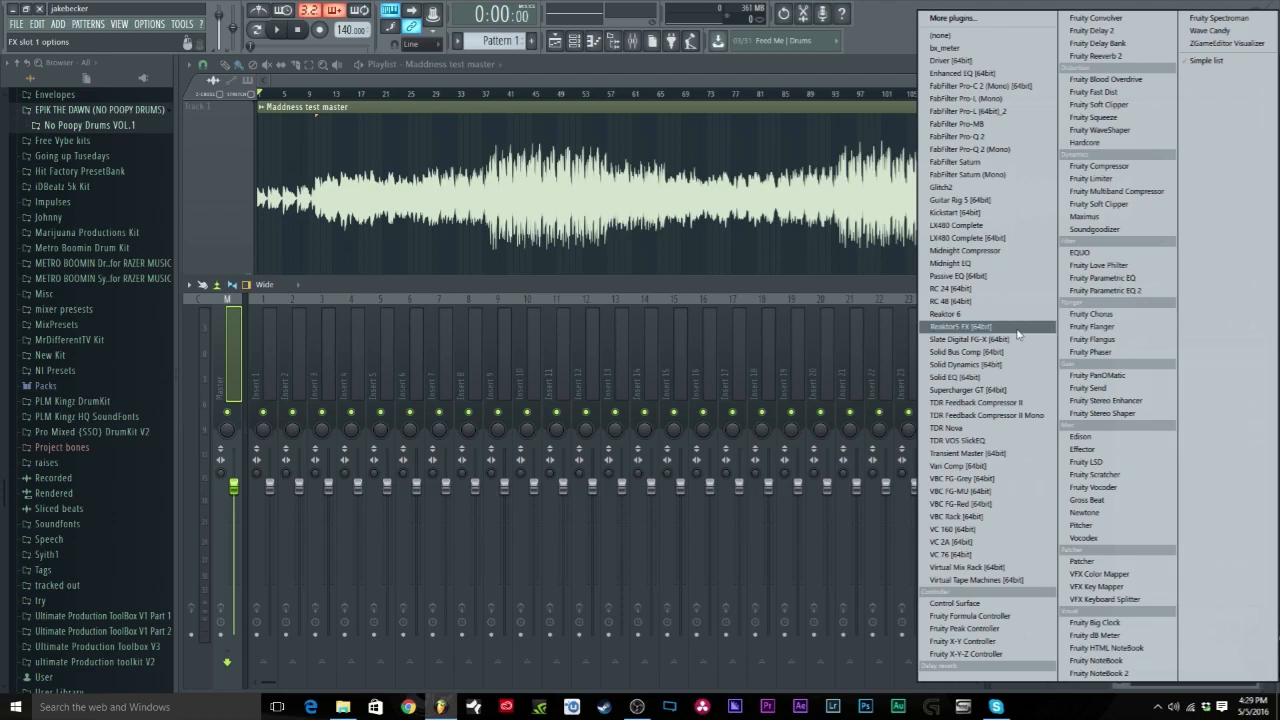
left_click(979, 352)
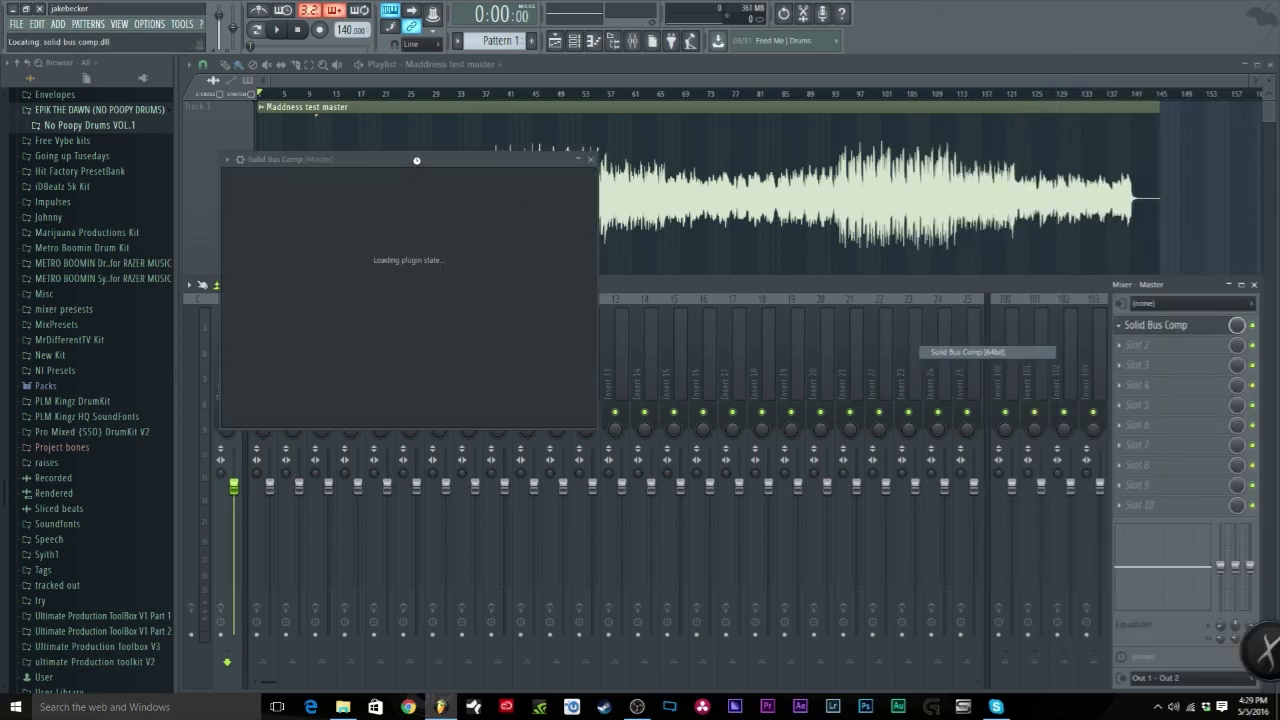
left_click_drag(416, 159, 593, 296)
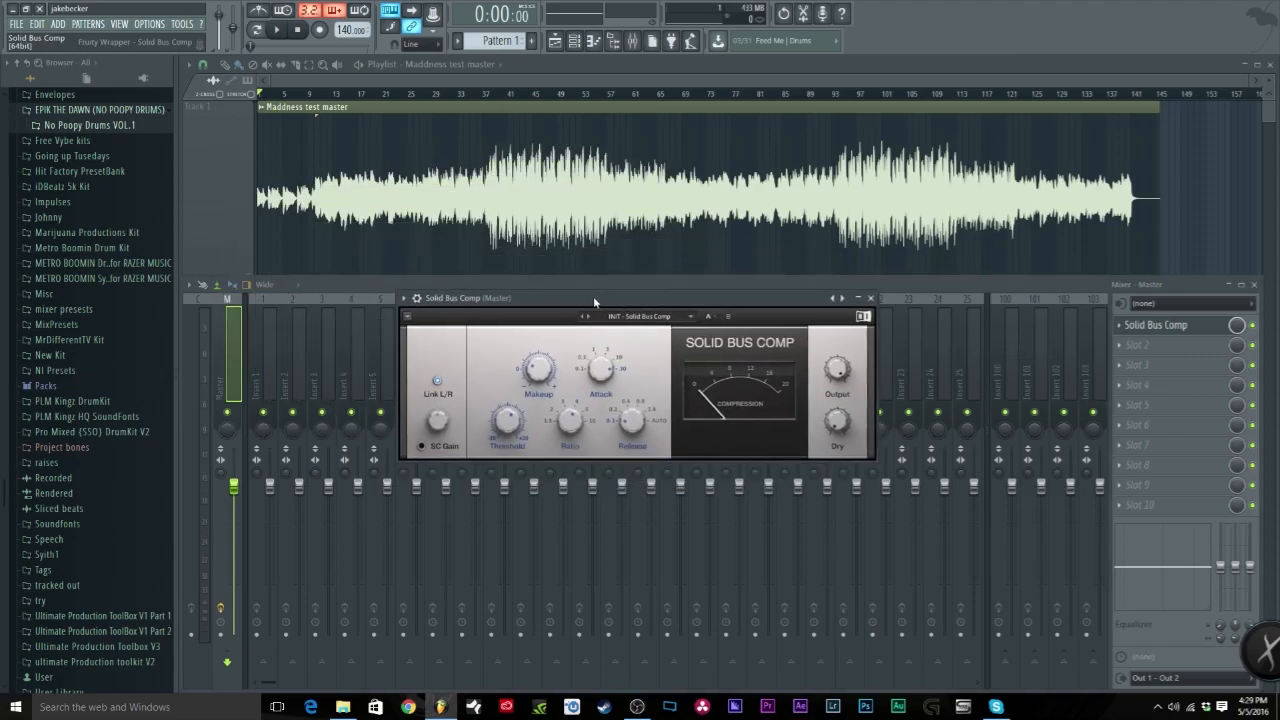
Step: Add Fruity Compressor to slot 2 and Fruity Limiter in compressor mode to slot 3
left_click(1130, 347)
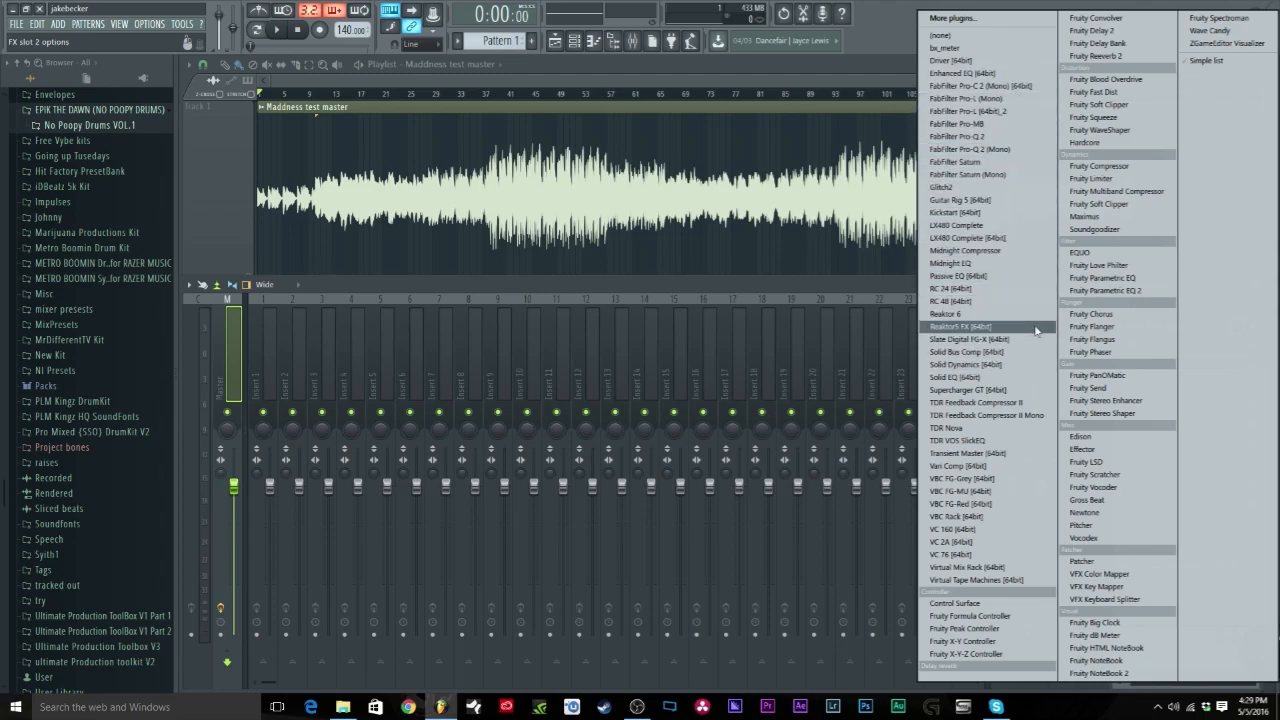
left_click(1100, 166)
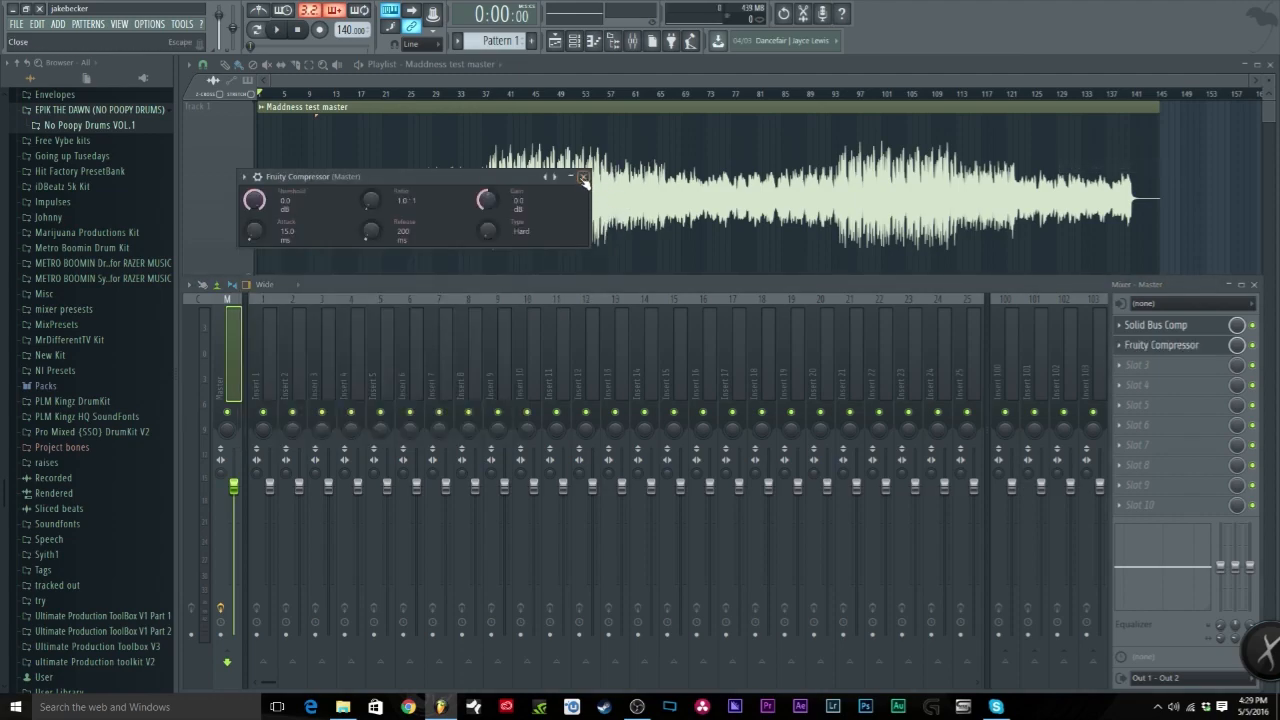
left_click(584, 178)
left_click(1137, 365)
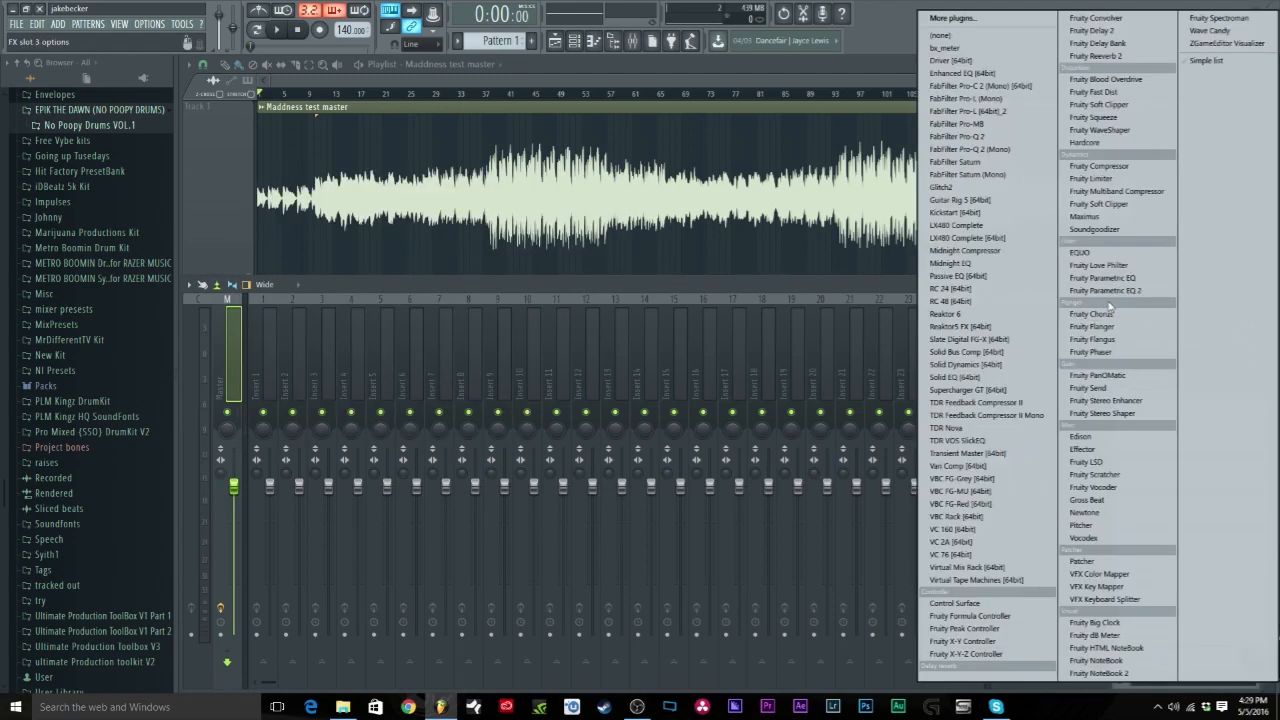
left_click(1095, 178)
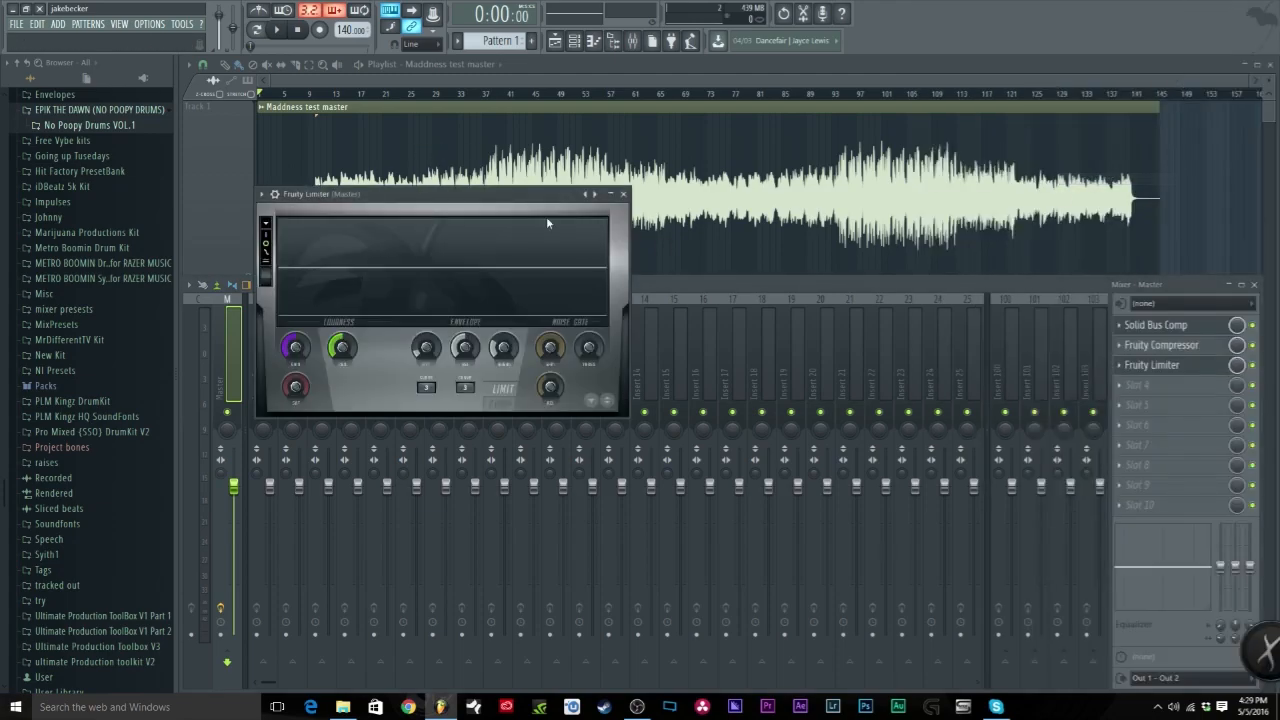
left_click(507, 401)
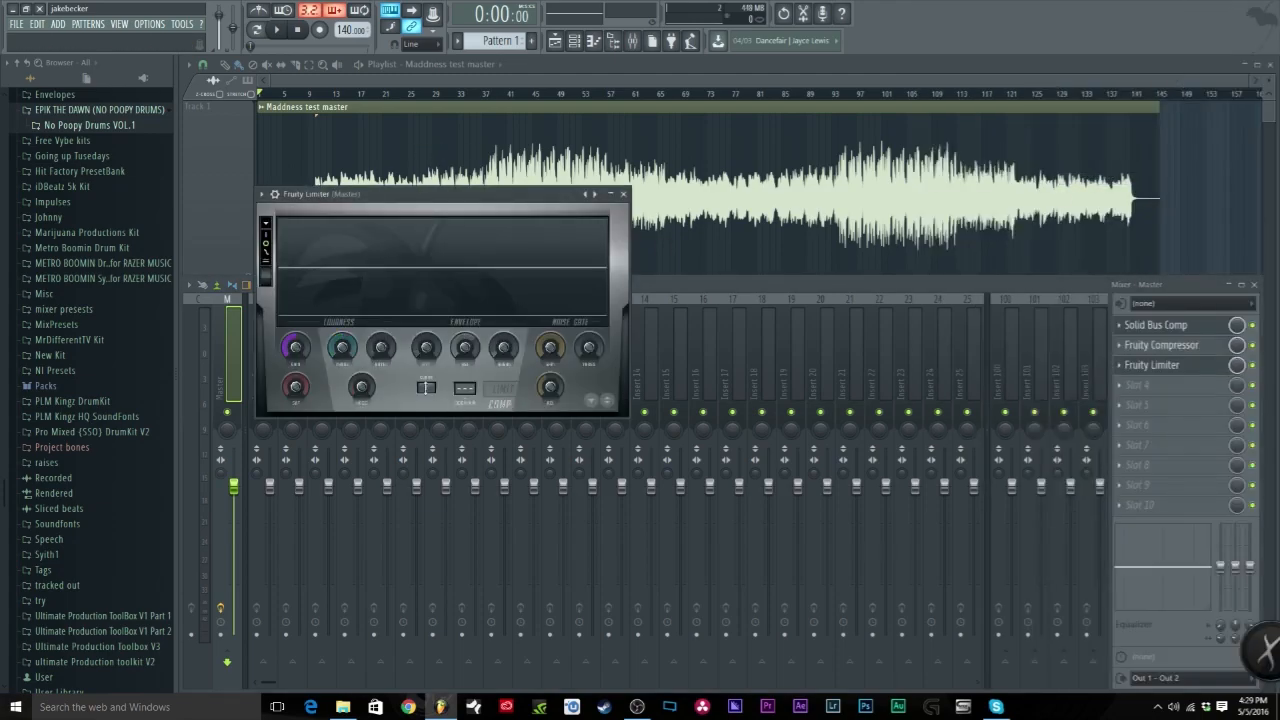
left_click(623, 194)
Step: Remove Fruity Limiter and Fruity Compressor, leaving Solid Bus Comp as the only master effect
left_click(1122, 366)
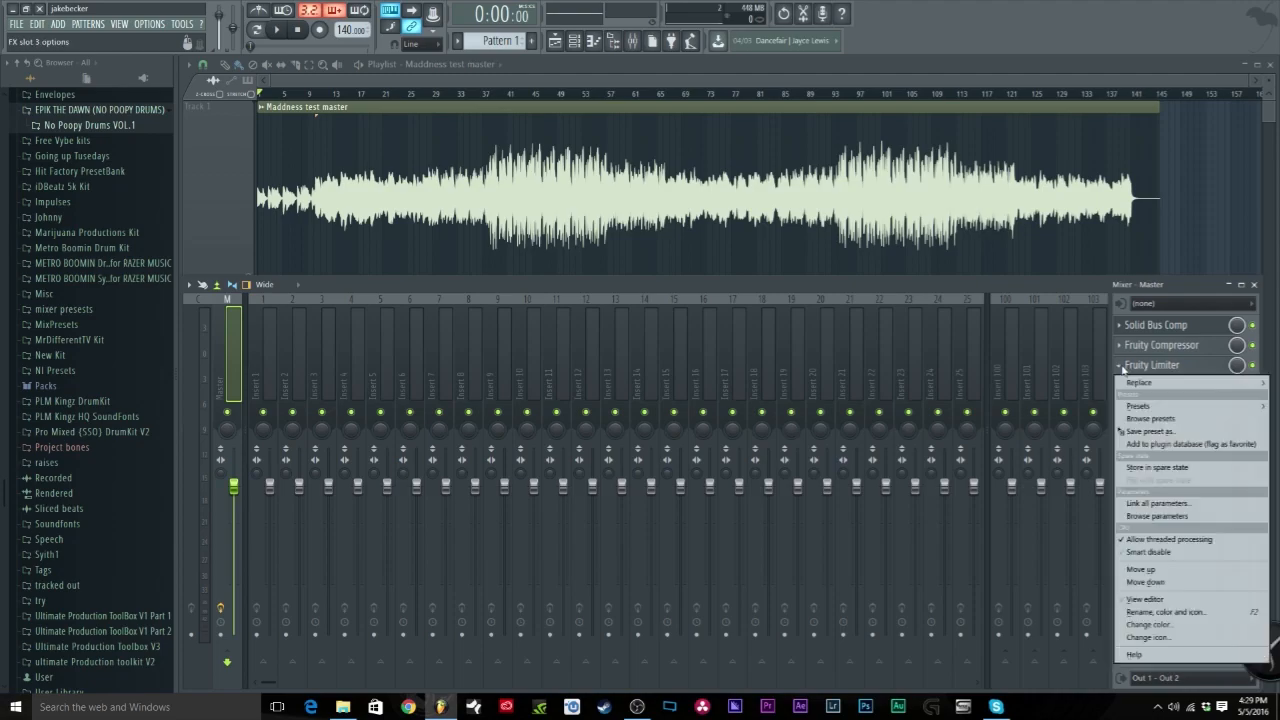
mouse_move(1135, 382)
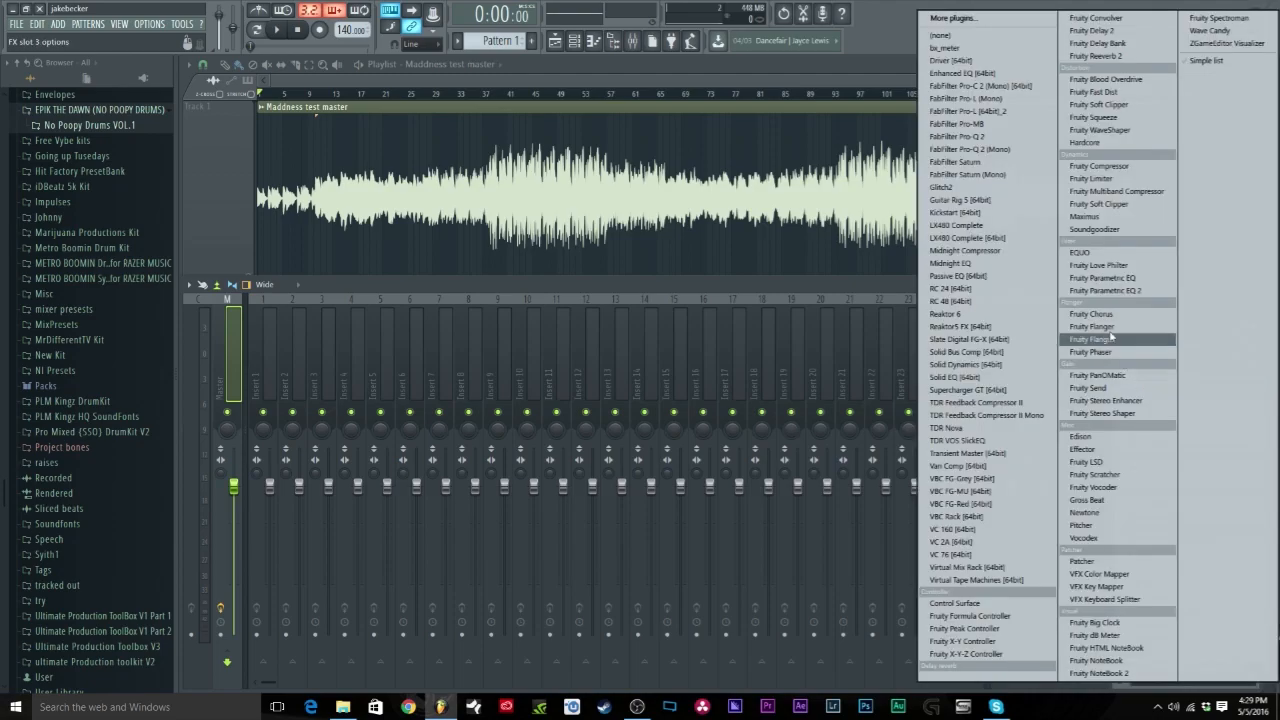
left_click(980, 40)
left_click(1122, 345)
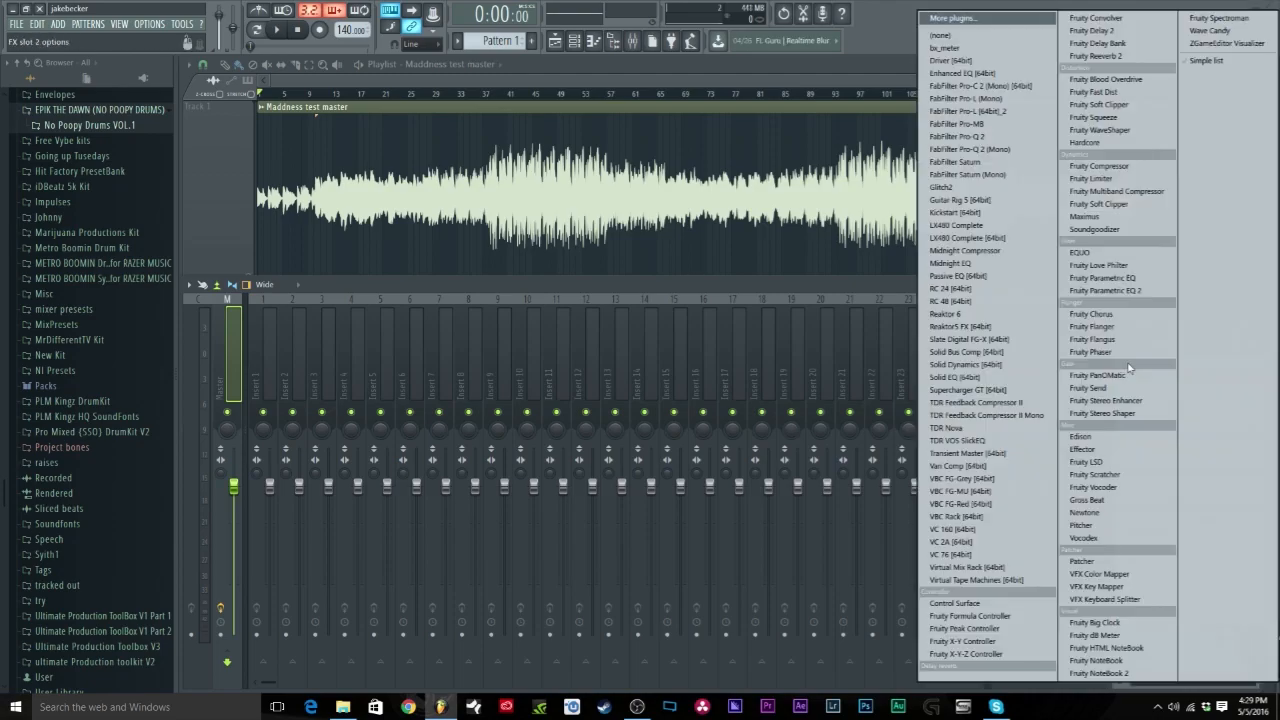
left_click(950, 36)
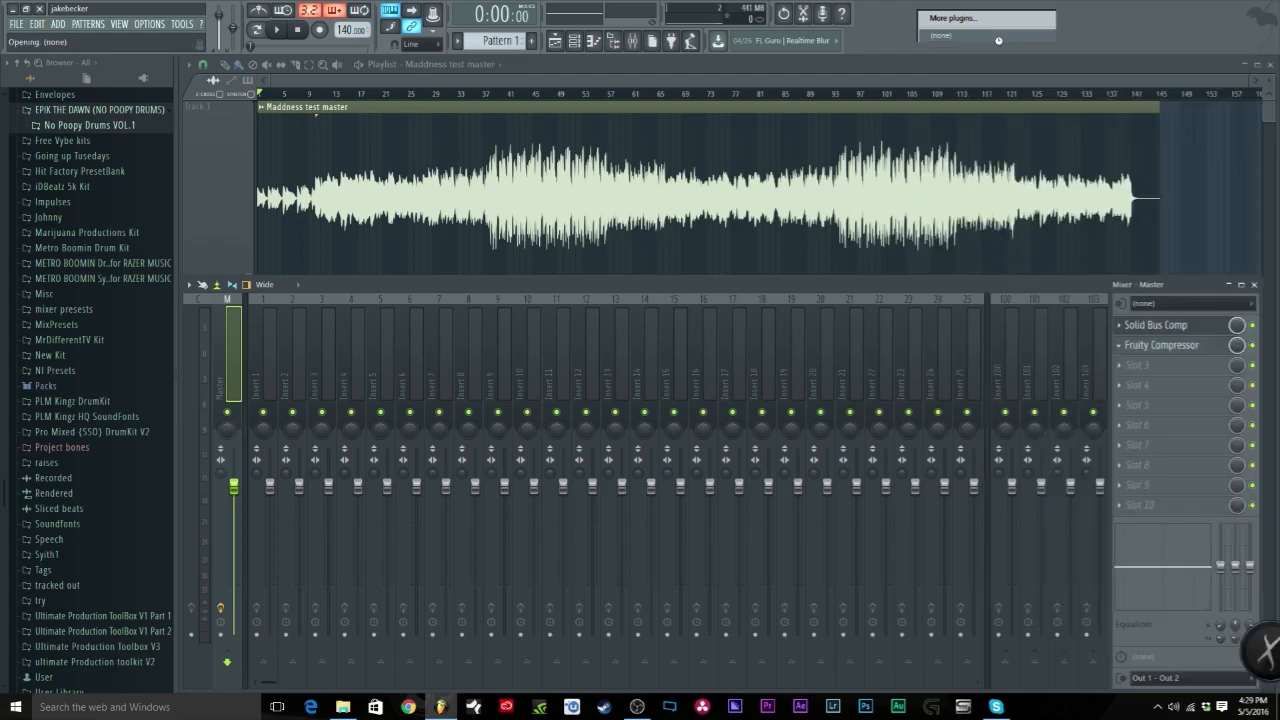
left_click(1156, 330)
Step: Move the Solid Bus Comp window and turn its attack down to 0.1 ms
left_click_drag(594, 299, 567, 260)
mouse_move(581, 329)
left_mouse_down()
mouse_move(581, 400)
mouse_move(581, 329)
mouse_move(581, 365)
mouse_move(595, 315)
left_mouse_up()
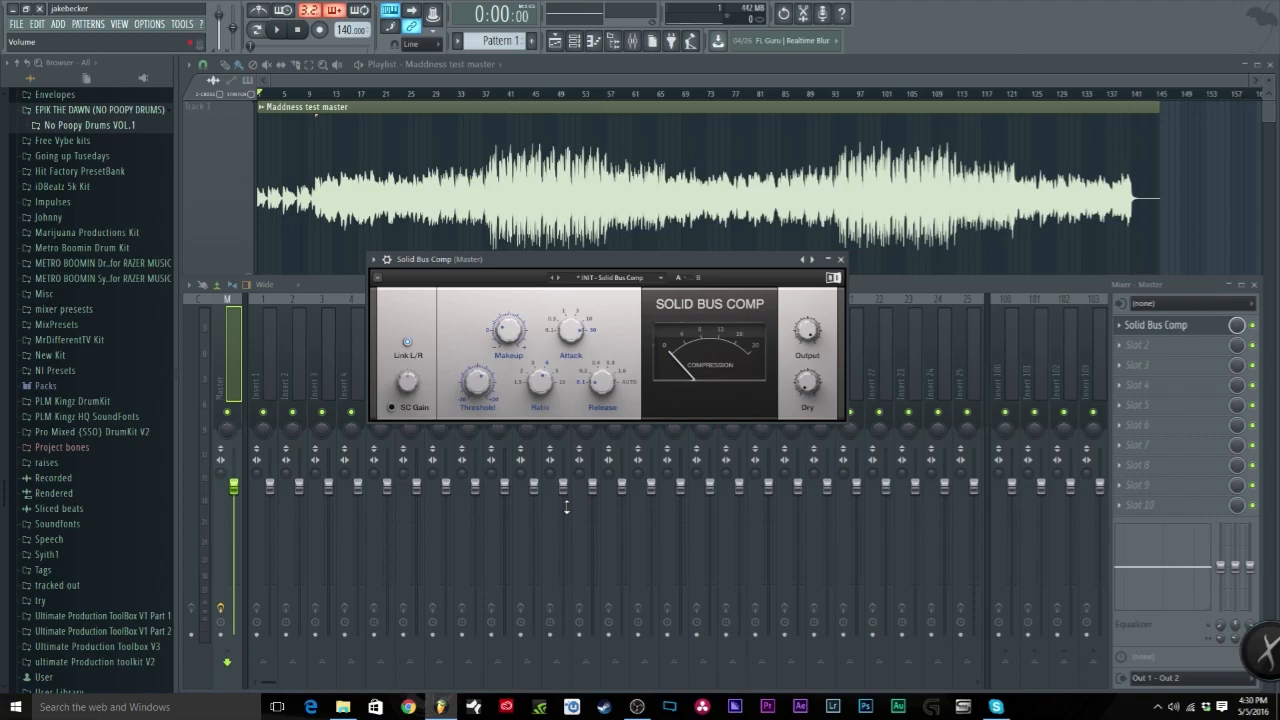
Step: Set Solid Bus Comp makeup to 2.3 dB, attack to 0.1 ms and ratio to 1.5
left_click_drag(508, 330, 508, 318)
left_click_drag(567, 259, 492, 187)
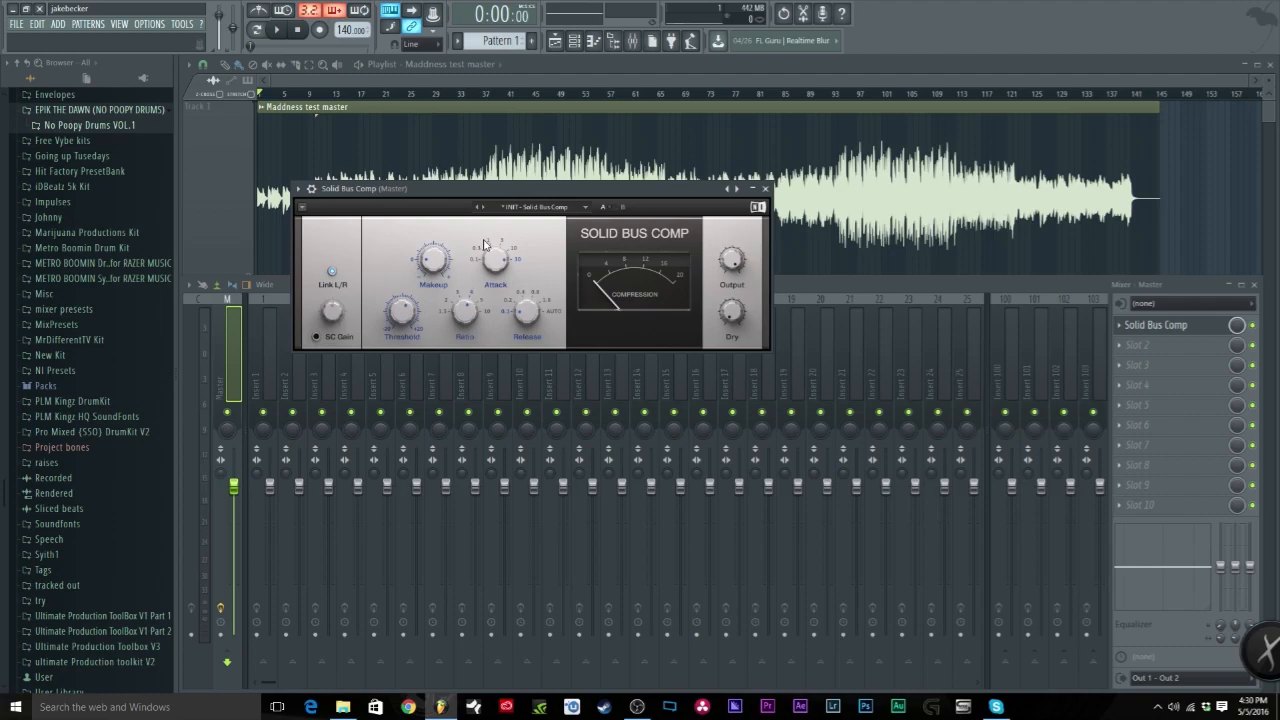
left_click_drag(495, 258, 495, 252)
left_click_drag(495, 274, 495, 248)
left_click_drag(465, 313, 465, 350)
left_click_drag(580, 190, 614, 357)
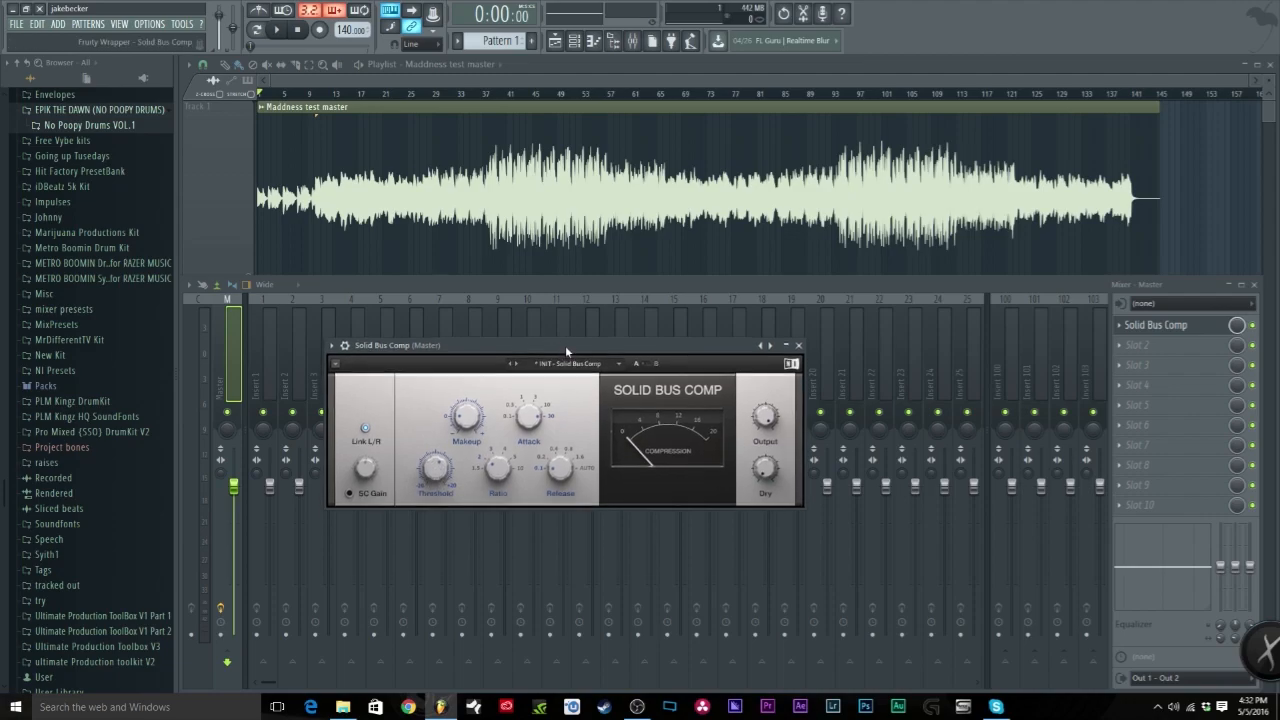
left_click_drag(555, 354, 560, 296)
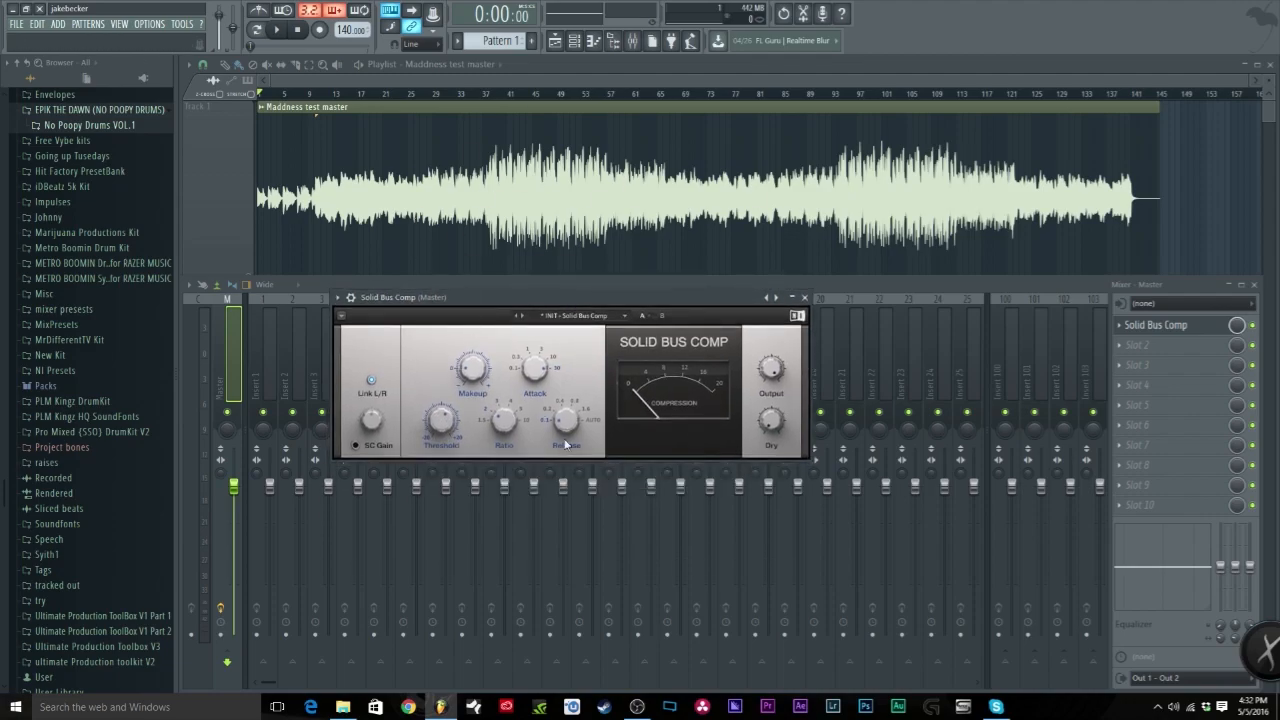
Step: Play from bar 37 and set the Solid Bus Comp threshold to 9.1 dB
left_click(486, 95)
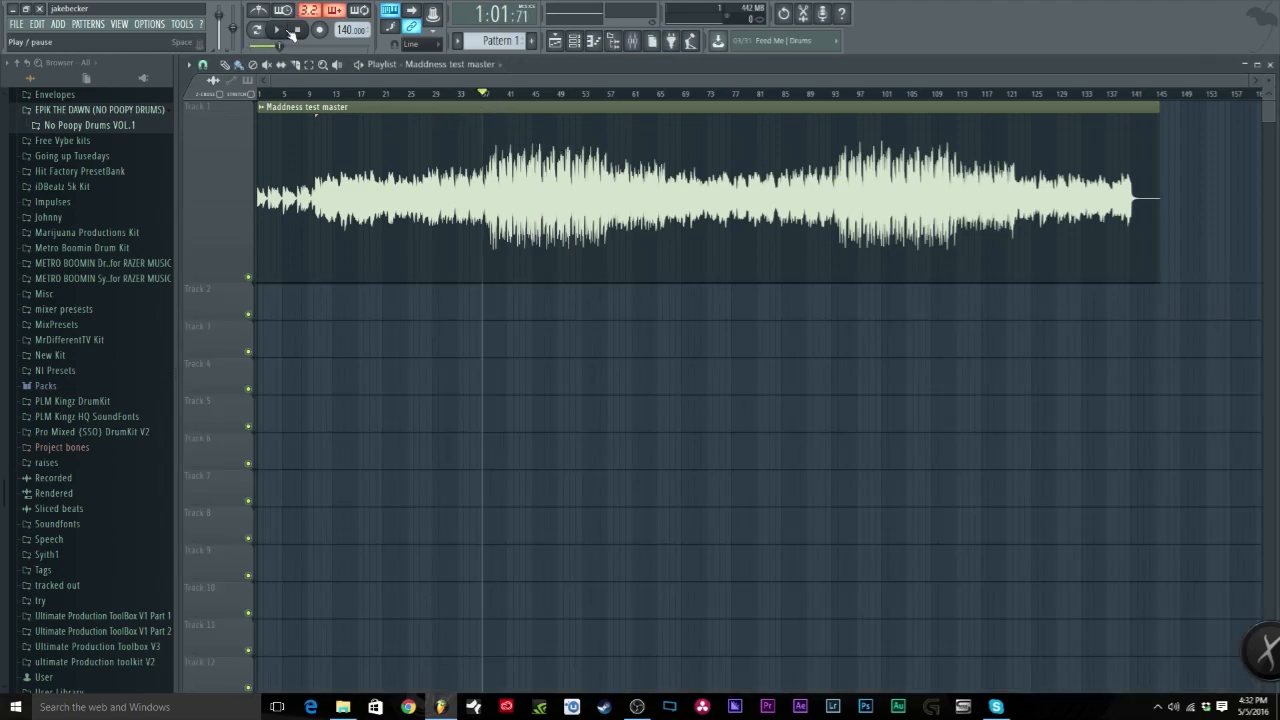
left_click(283, 33)
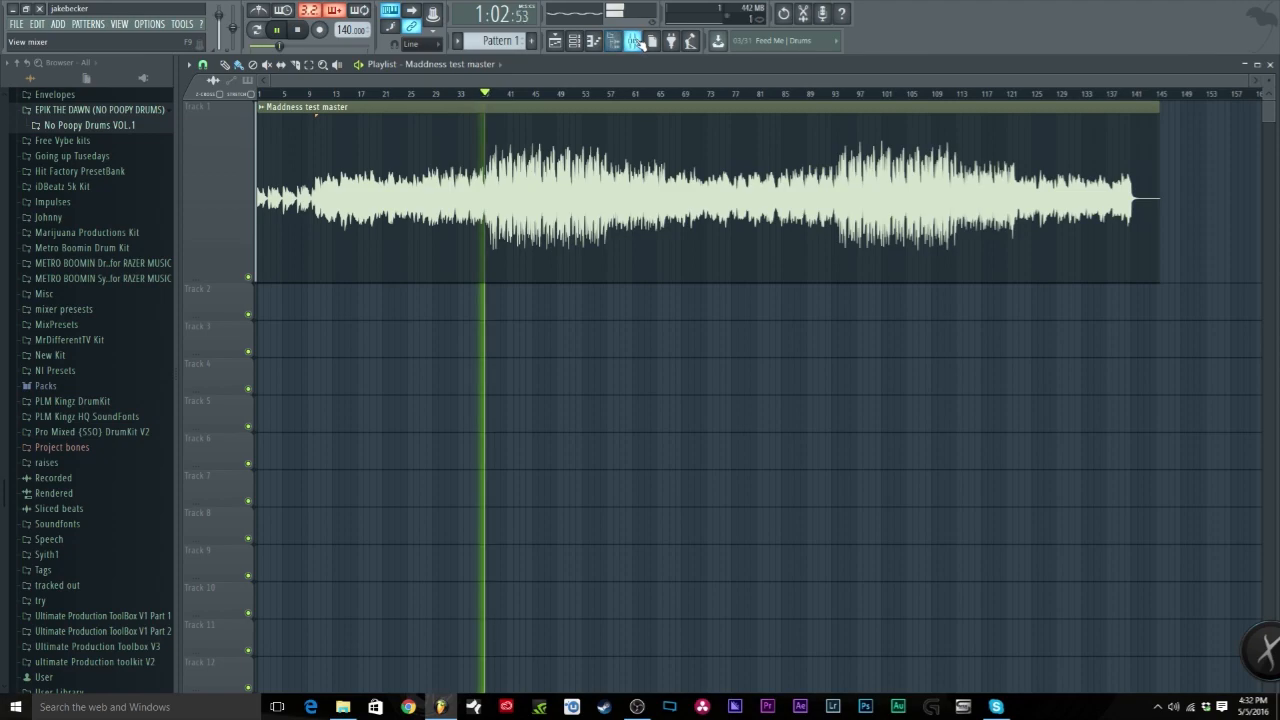
key("F9")
left_click(1151, 327)
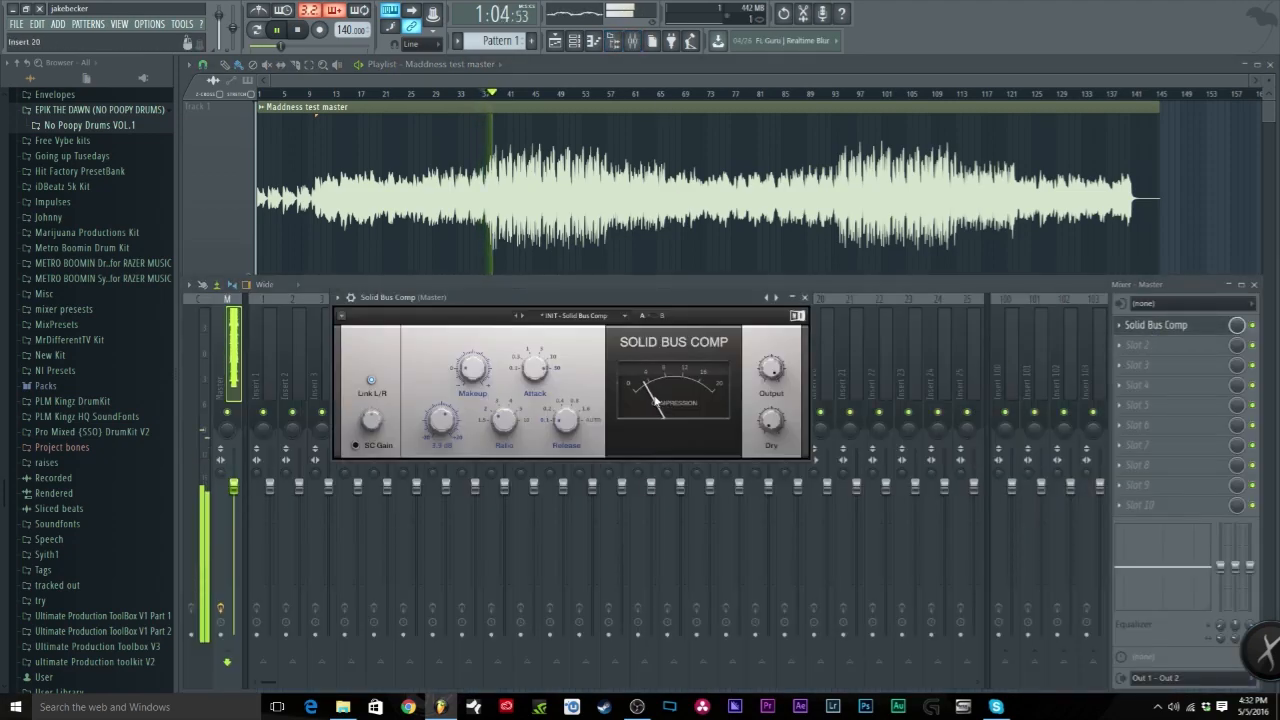
left_click_drag(445, 421, 445, 393)
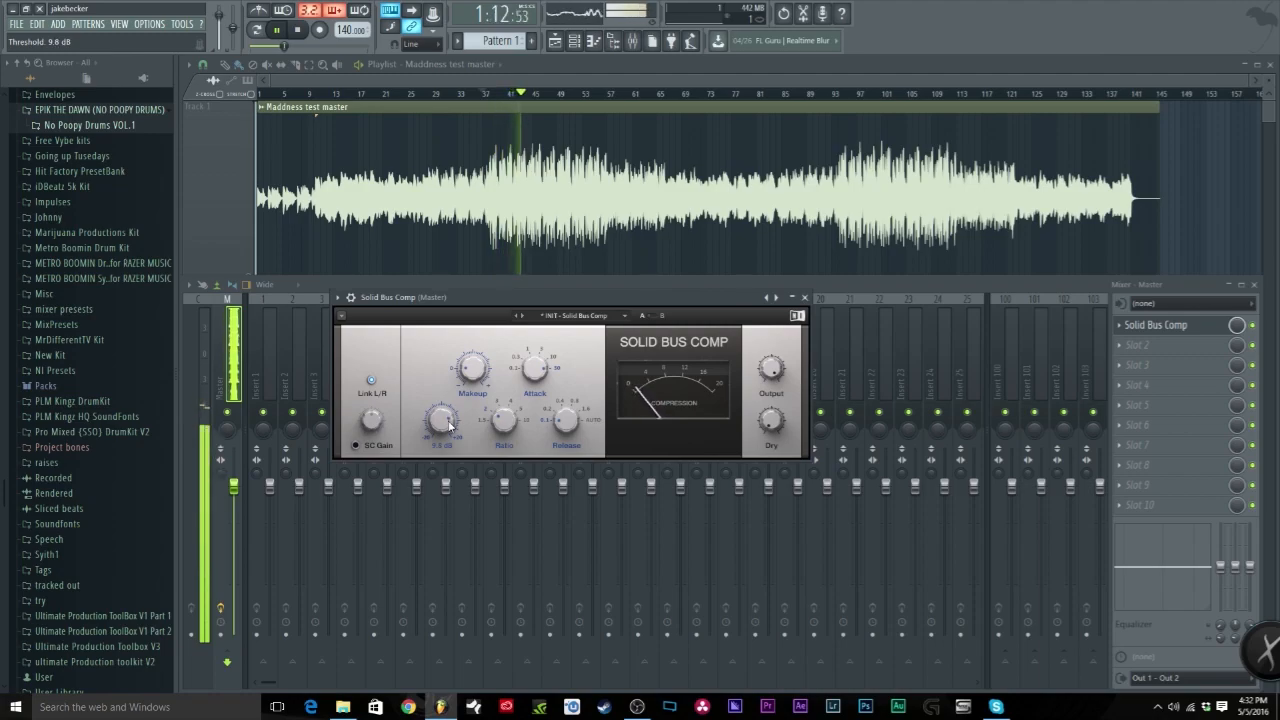
left_click_drag(449, 425, 449, 425)
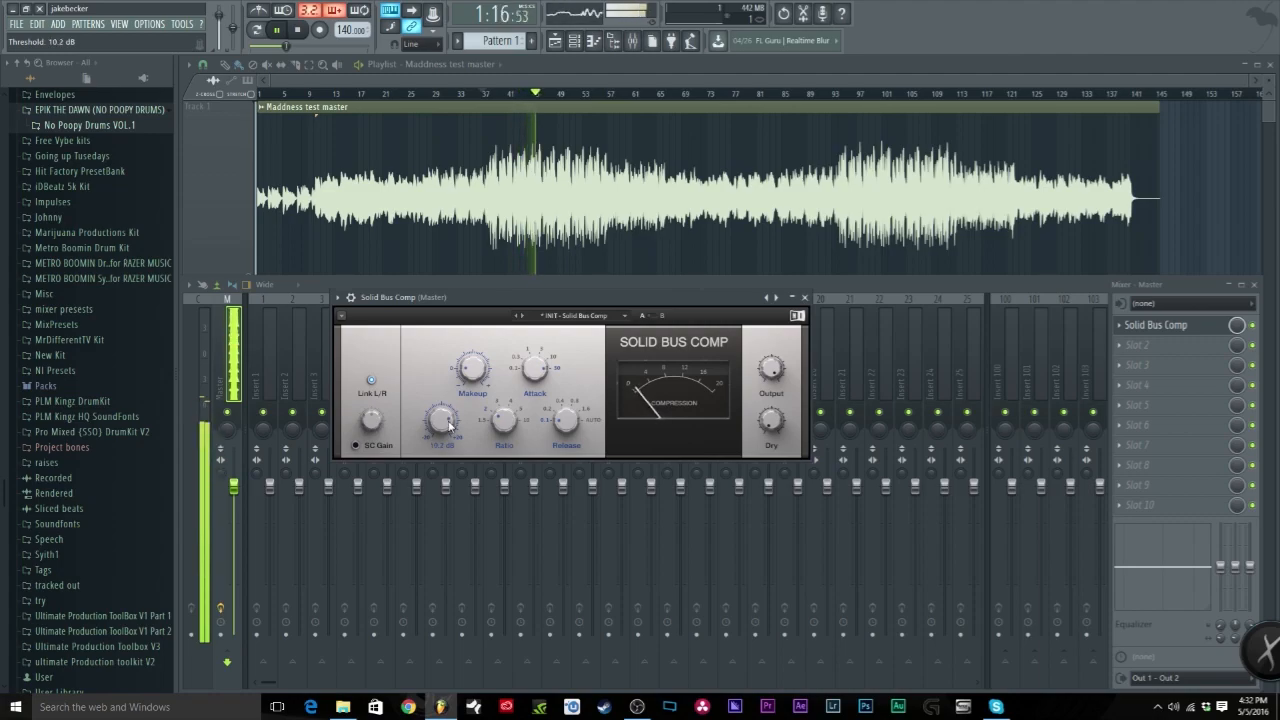
left_click_drag(441, 420, 441, 434)
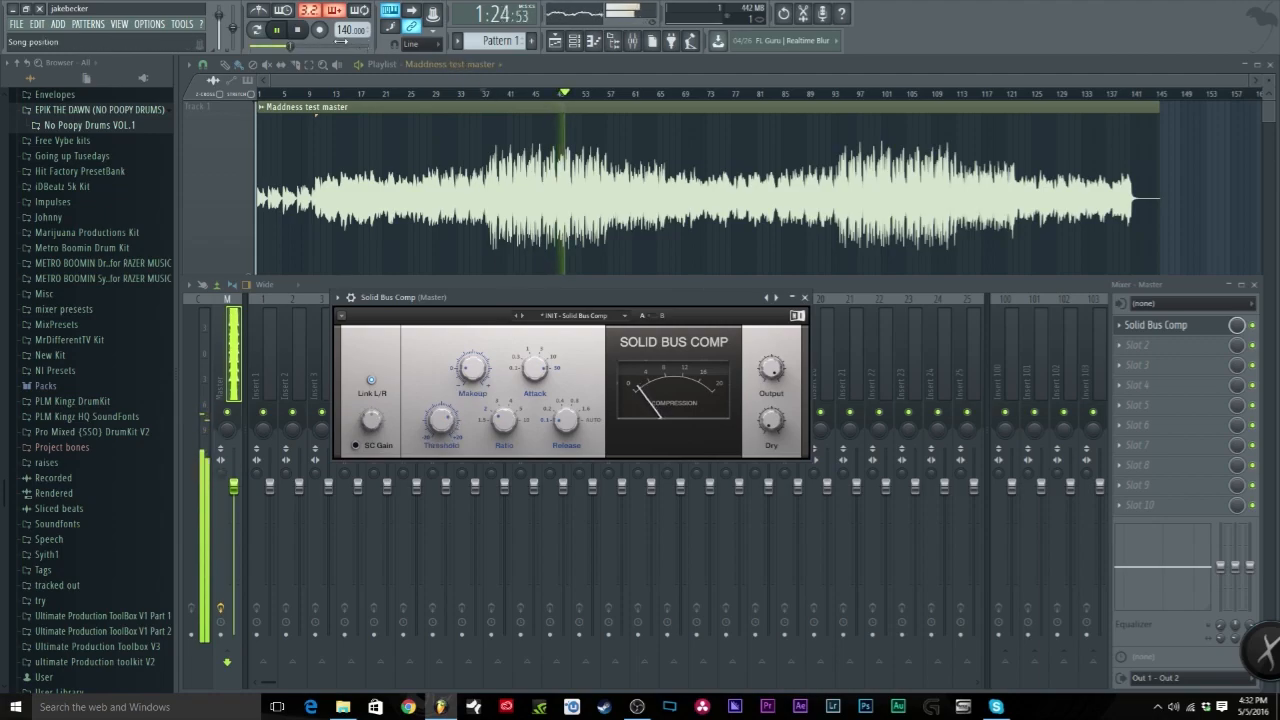
Step: Stop playback and set the Solid Bus Comp makeup gain to 2.0 dB
key("space")
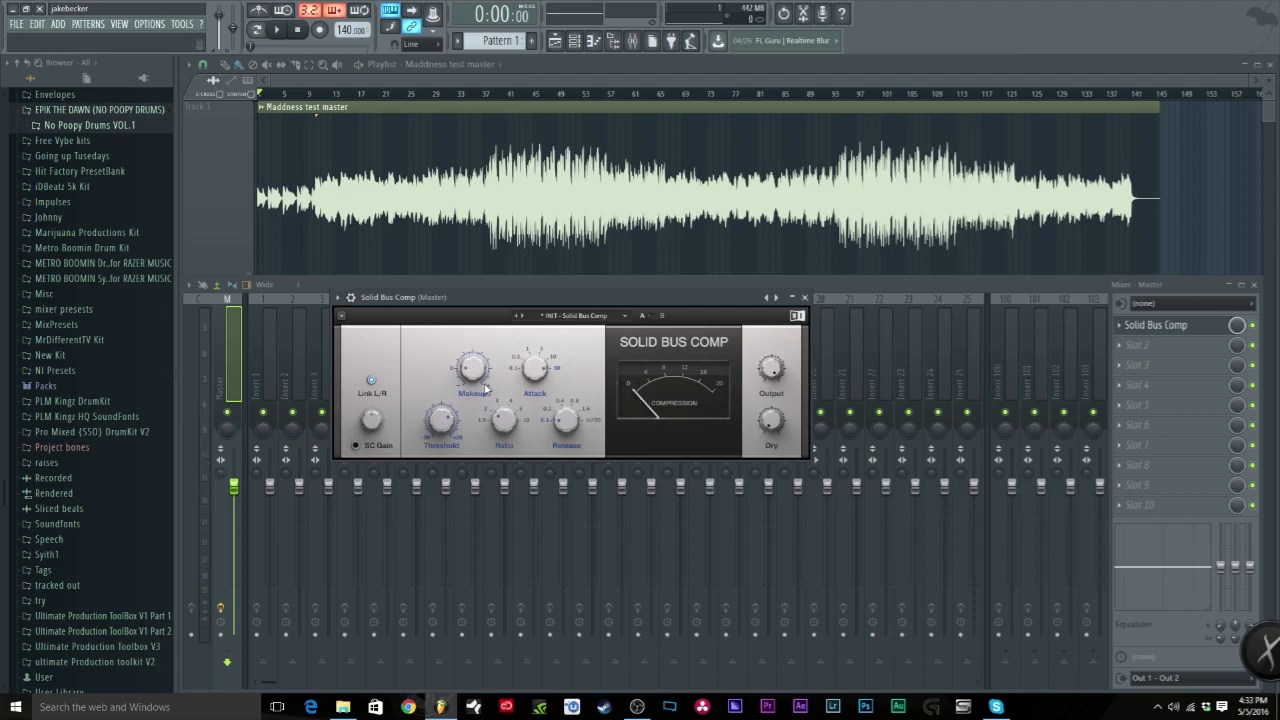
mouse_move(477, 376)
left_click_drag(477, 376, 477, 370)
left_click_drag(477, 370, 477, 376)
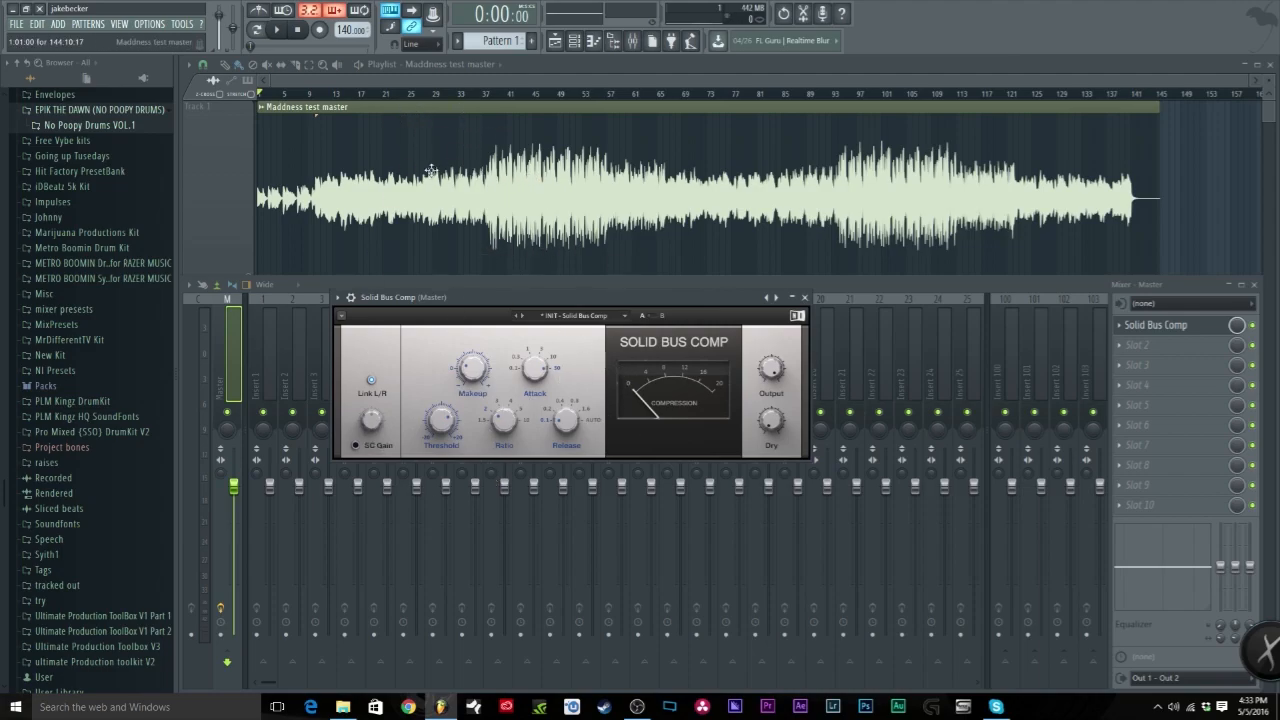
Step: Play the track from around bar 33 with the mixer showing, then stop
left_click(484, 99)
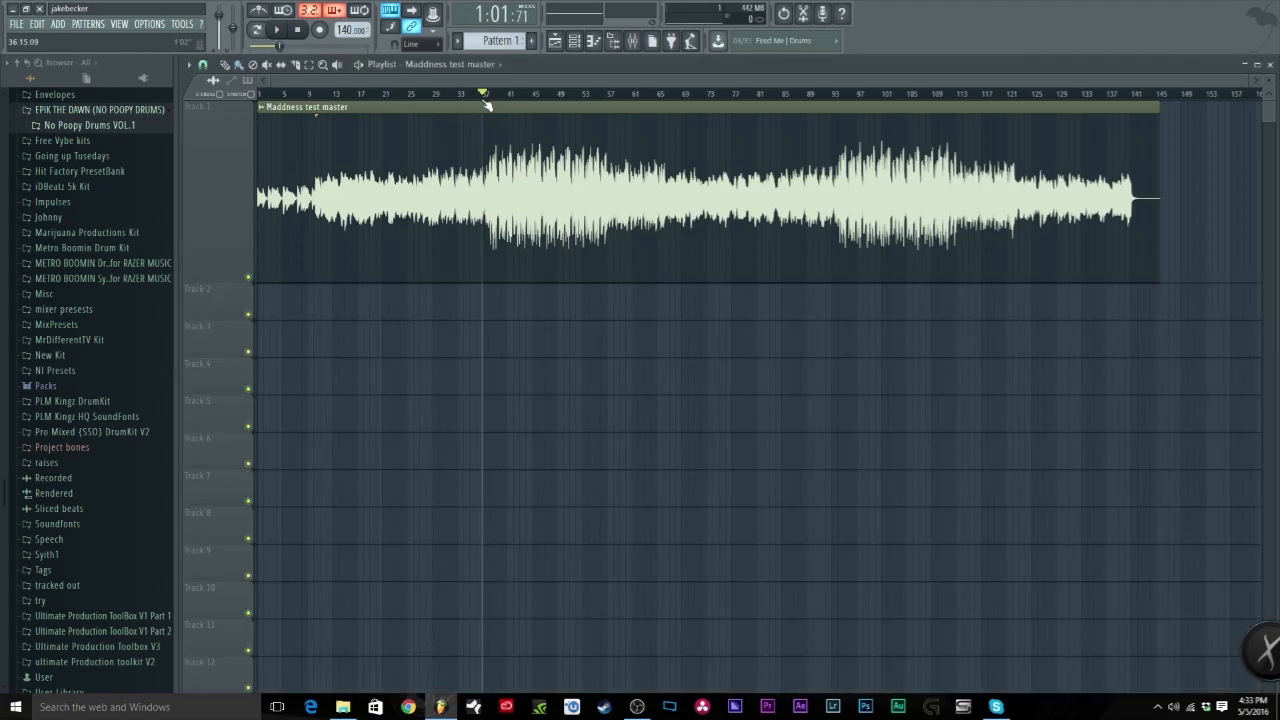
left_click(632, 40)
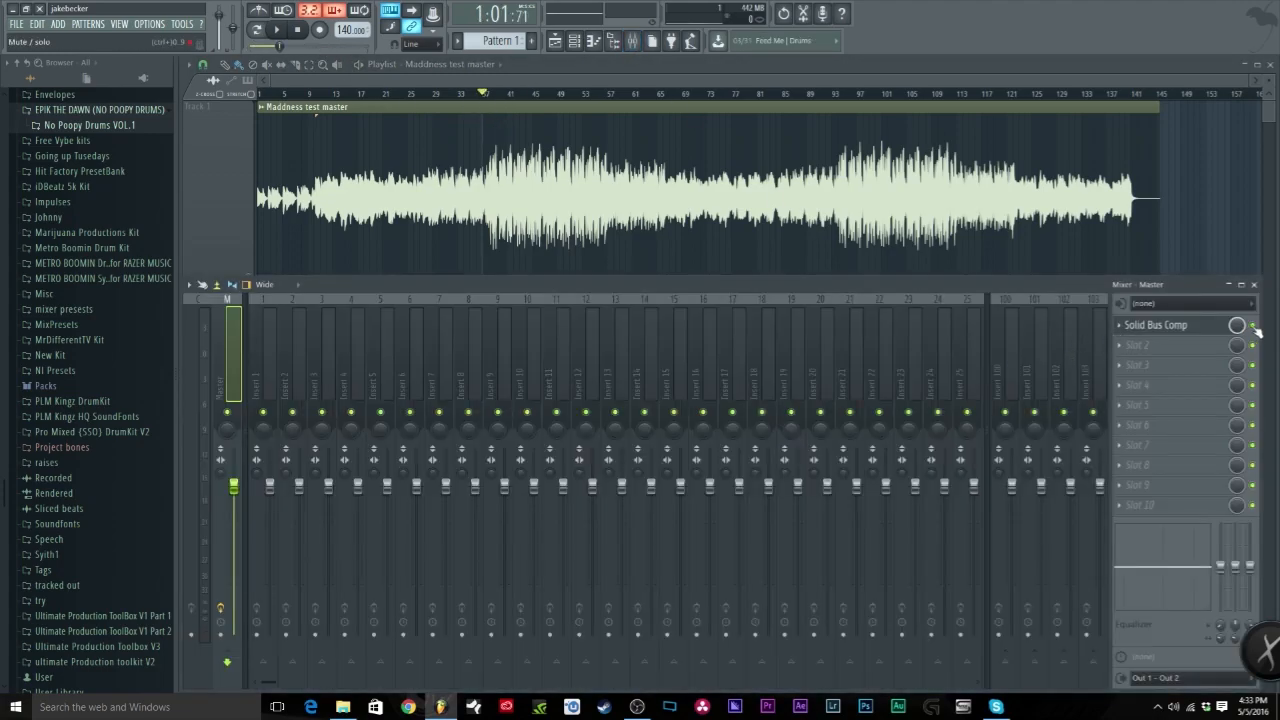
key("space")
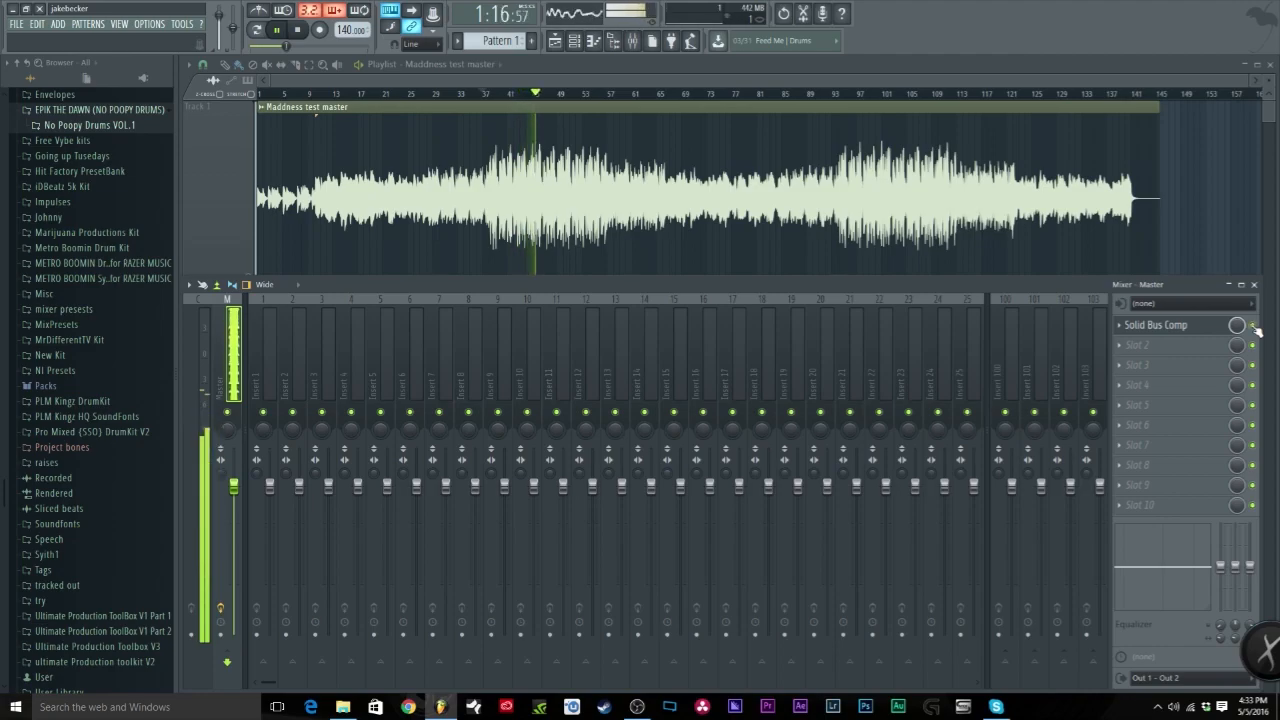
left_click(298, 37)
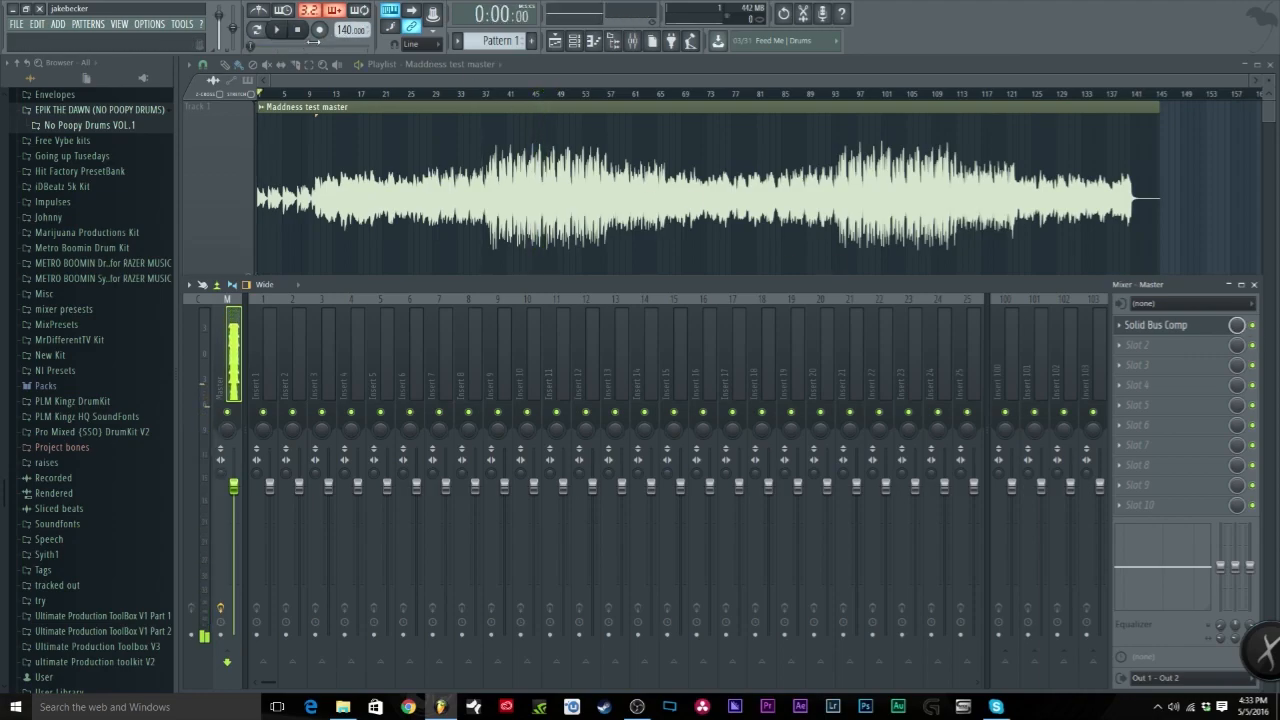
Step: Reopen the Solid Bus Comp window from the Master's first effect slot
left_click(1166, 327)
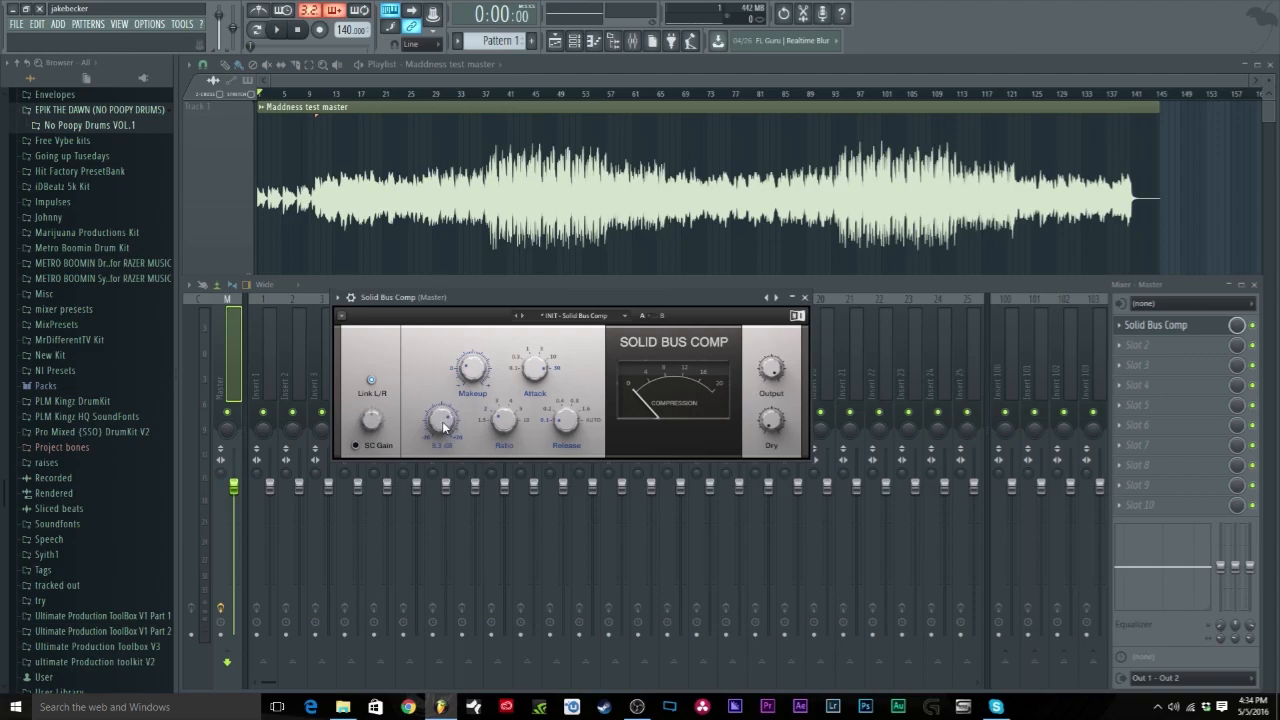
Step: While playing from bar 37, tweak threshold, raise makeup to 4.0 dB, then bypass Solid Bus Comp
key("space")
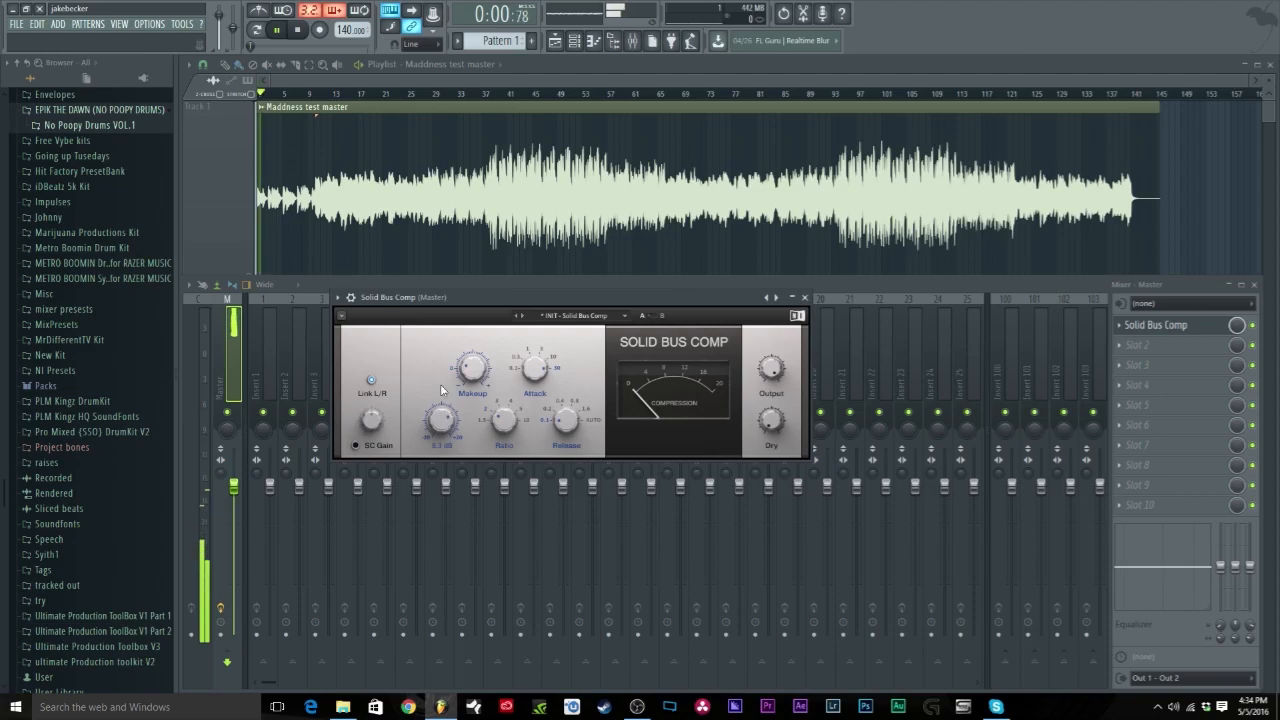
left_click(477, 94)
key("F9")
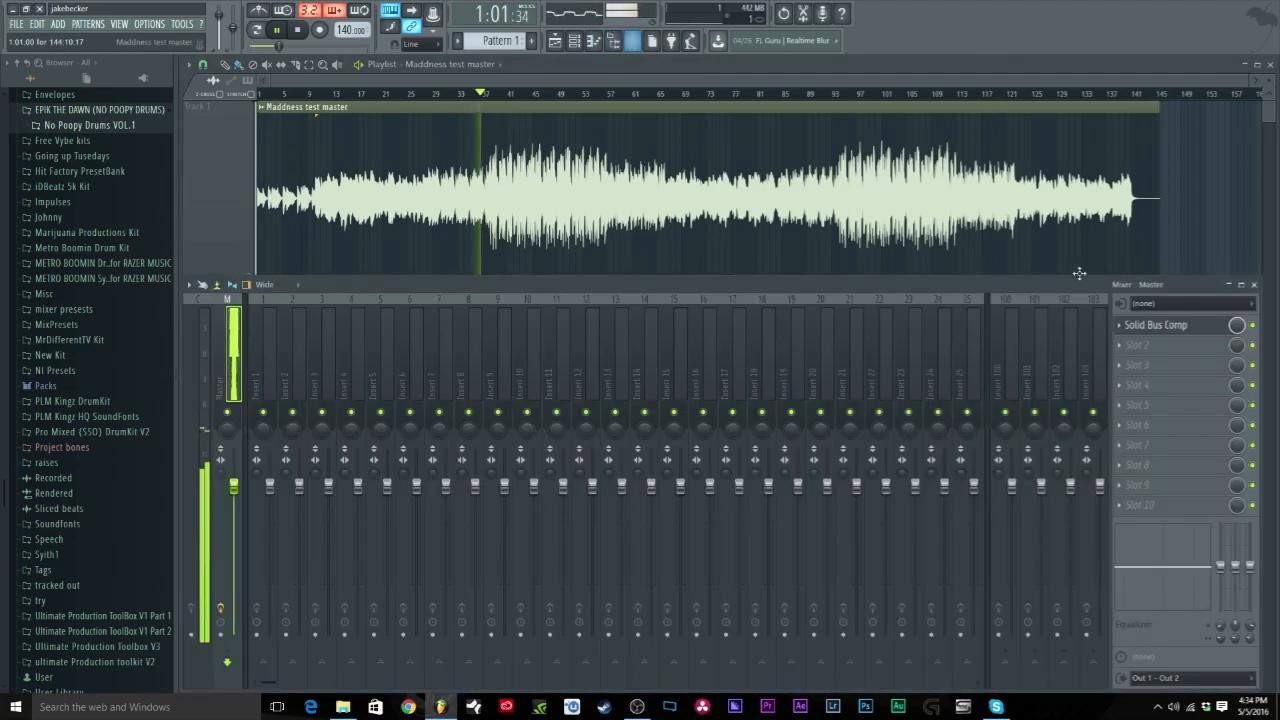
left_click(1182, 333)
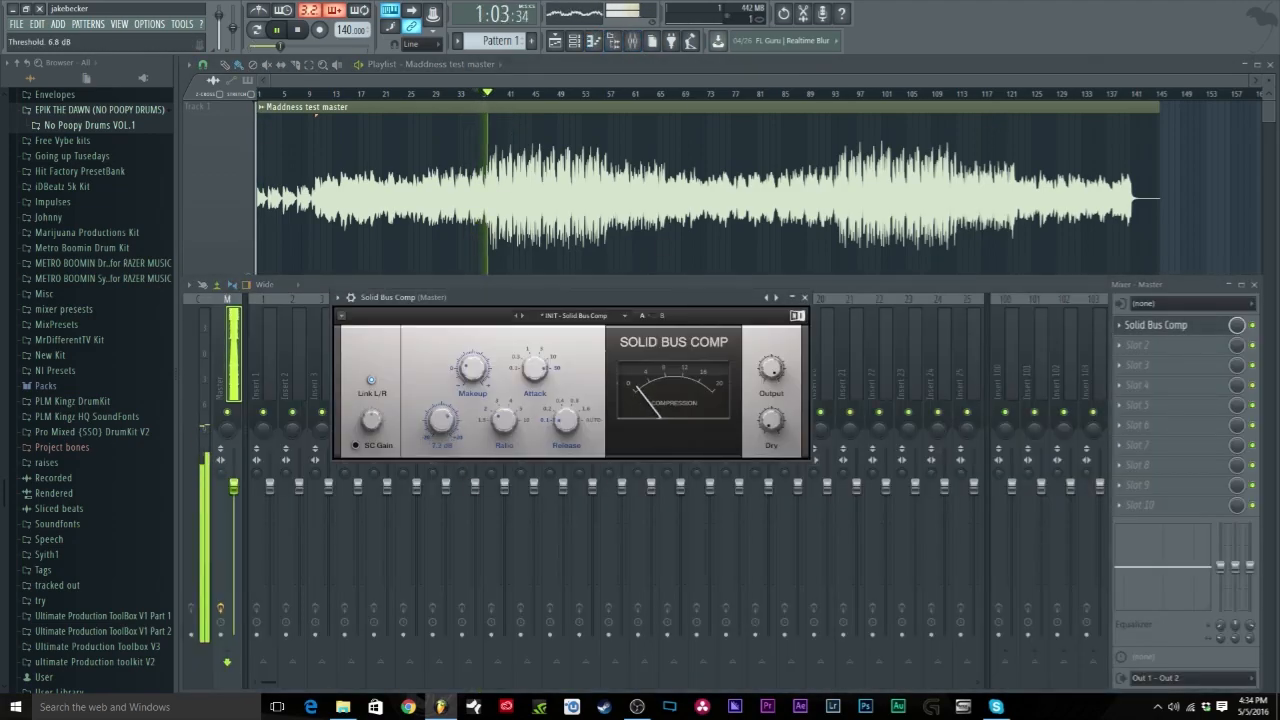
left_click_drag(442, 420, 442, 425)
left_click_drag(472, 369, 472, 353)
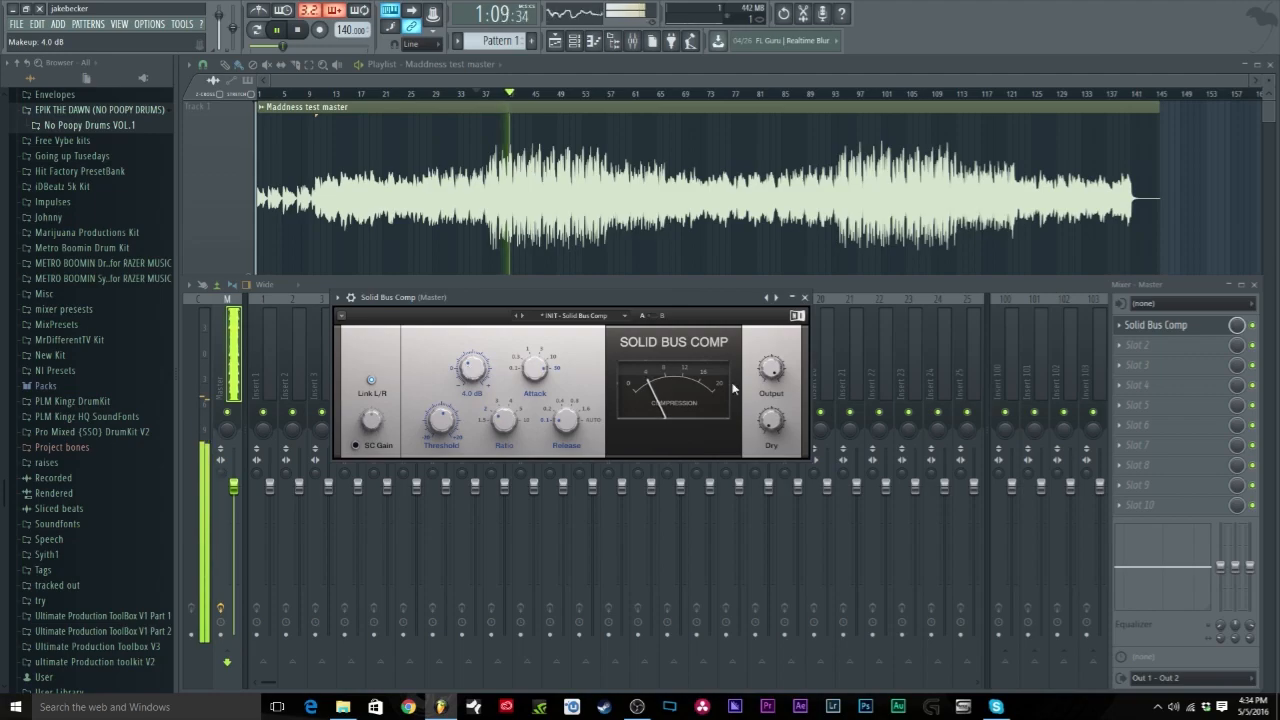
left_click(1254, 326)
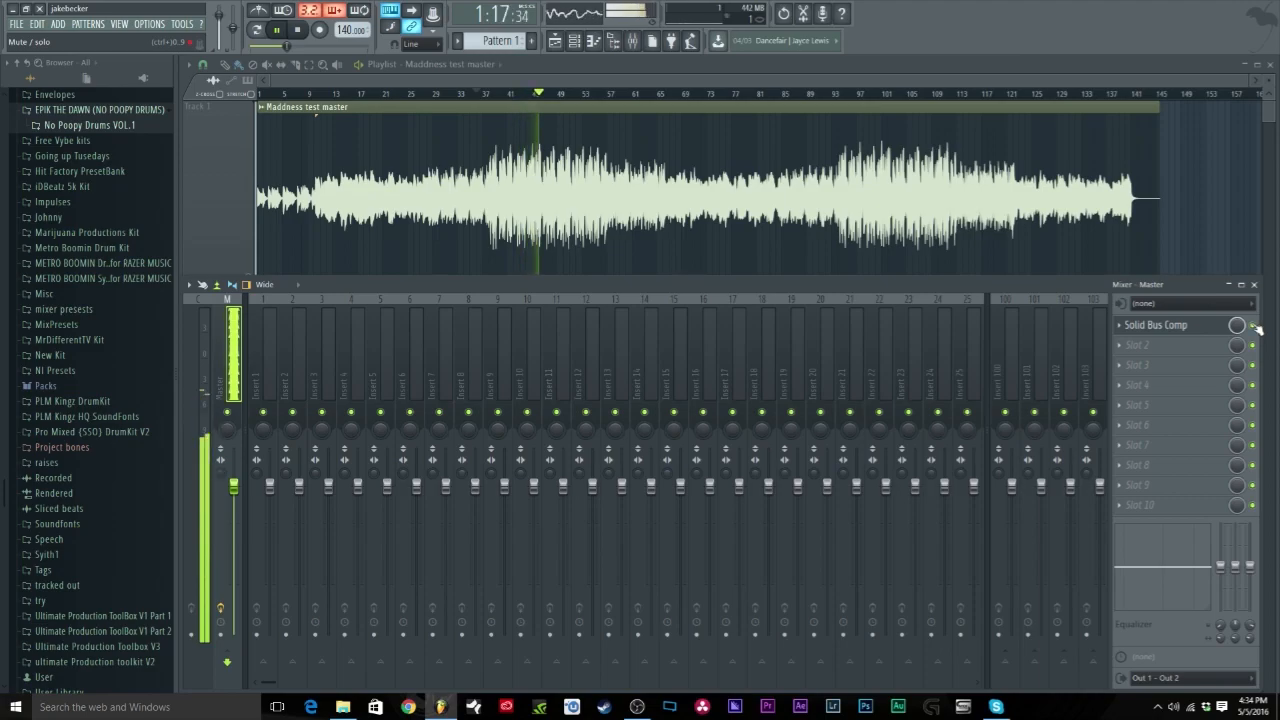
key("space")
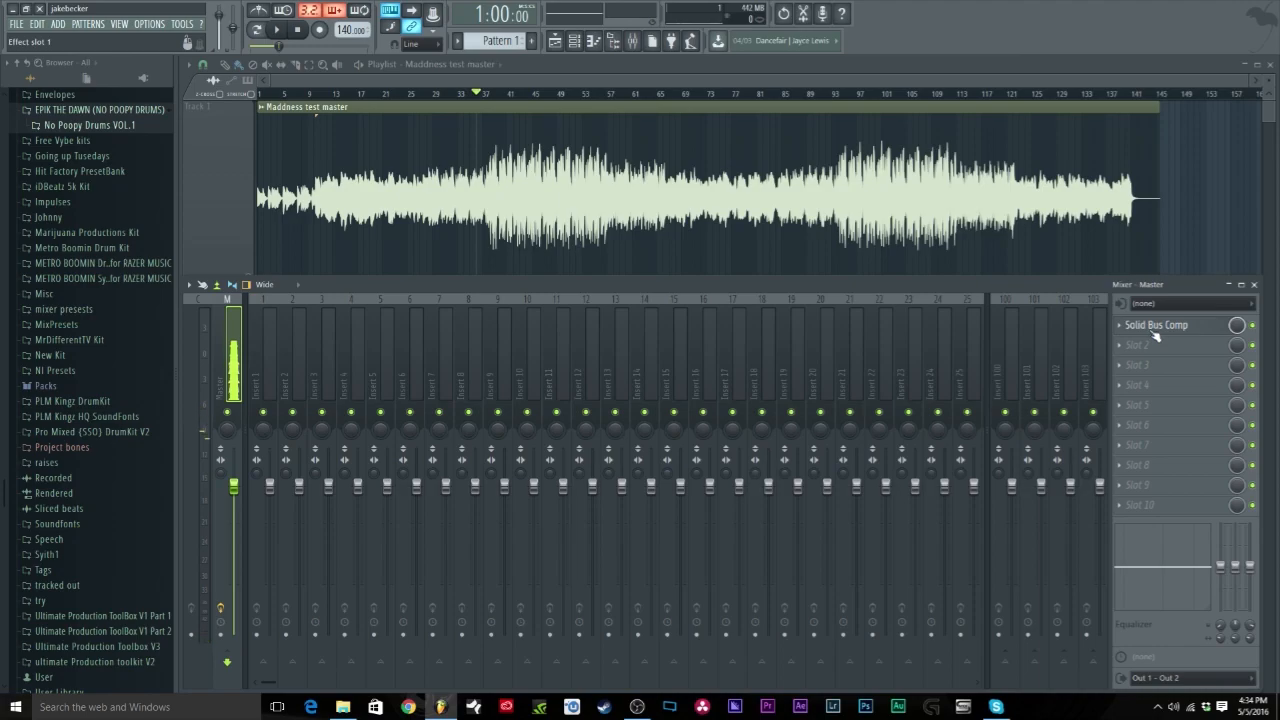
Step: Lower Solid Bus Comp's makeup and raise its threshold, auditioning the change during playback
left_click(1154, 328)
left_click_drag(473, 368, 473, 378)
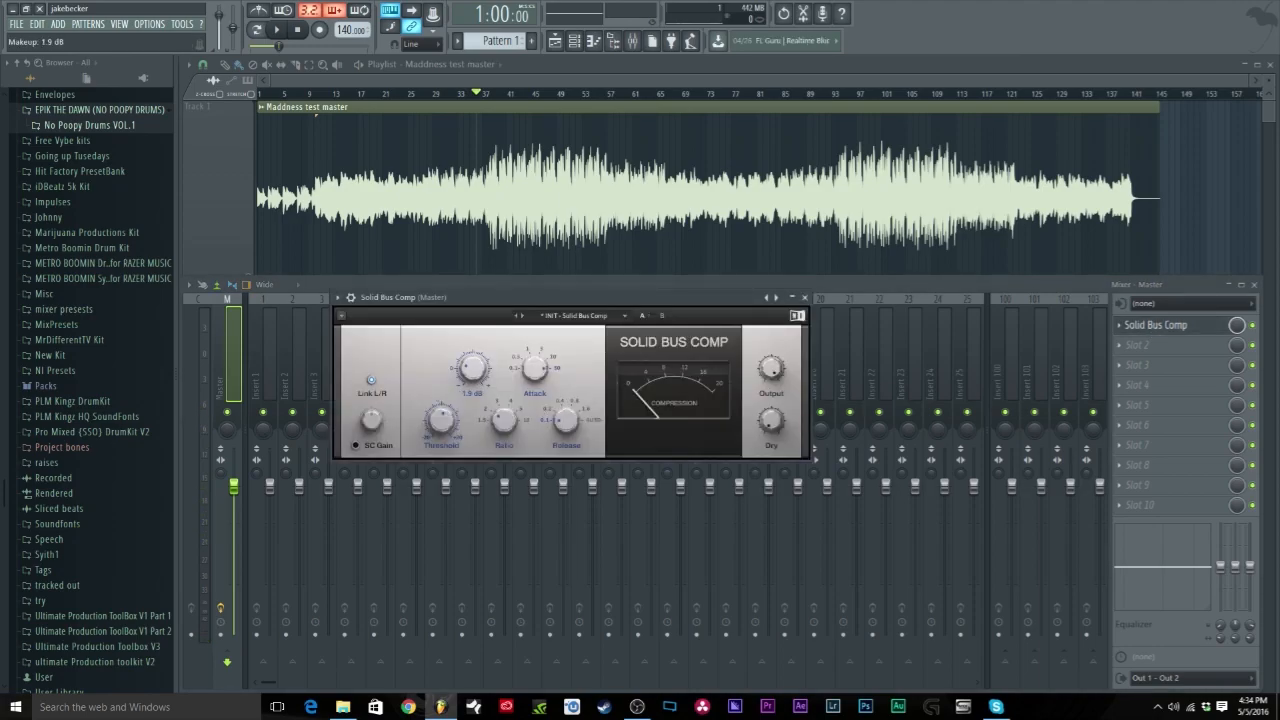
left_click_drag(442, 420, 442, 413)
key("space")
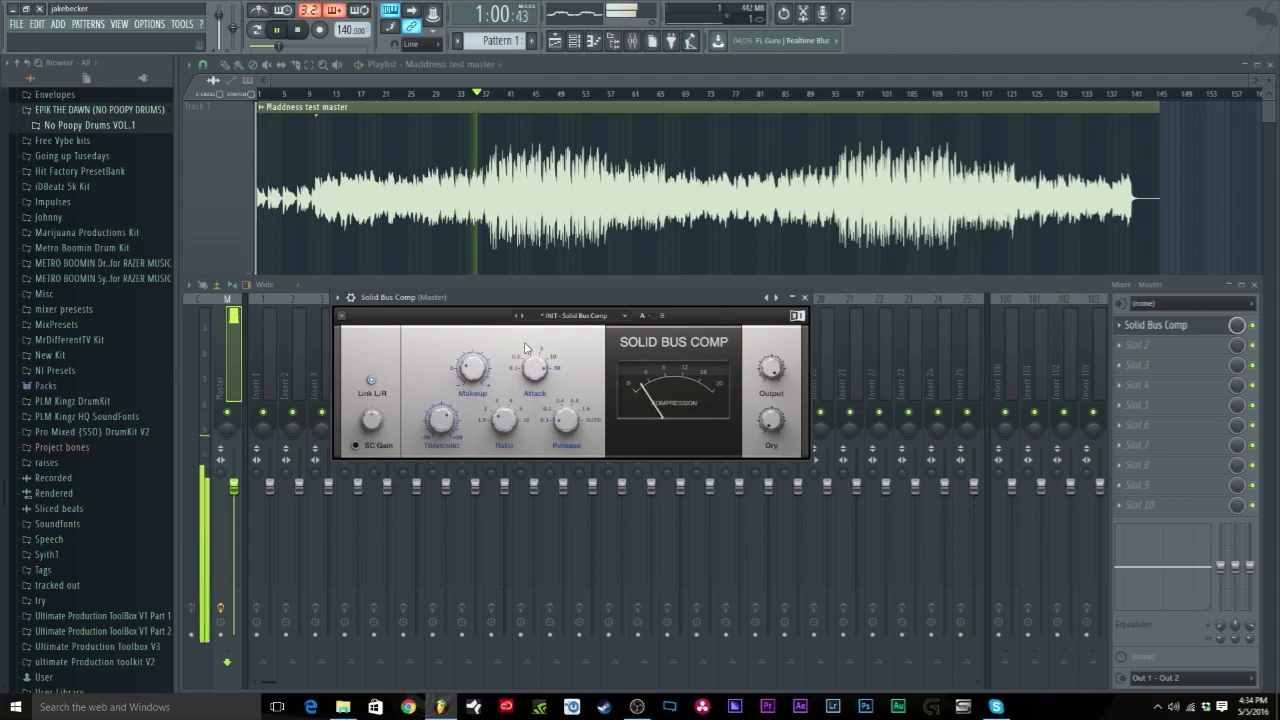
left_click_drag(444, 426, 444, 409)
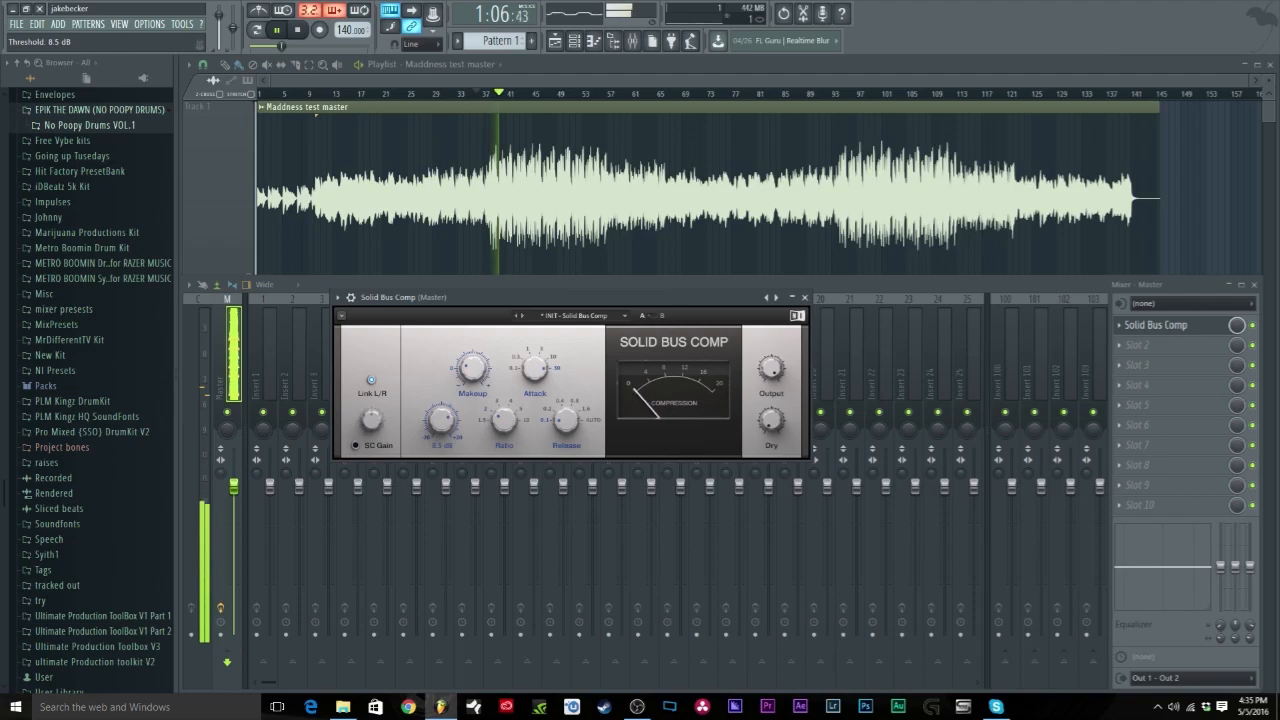
key("space")
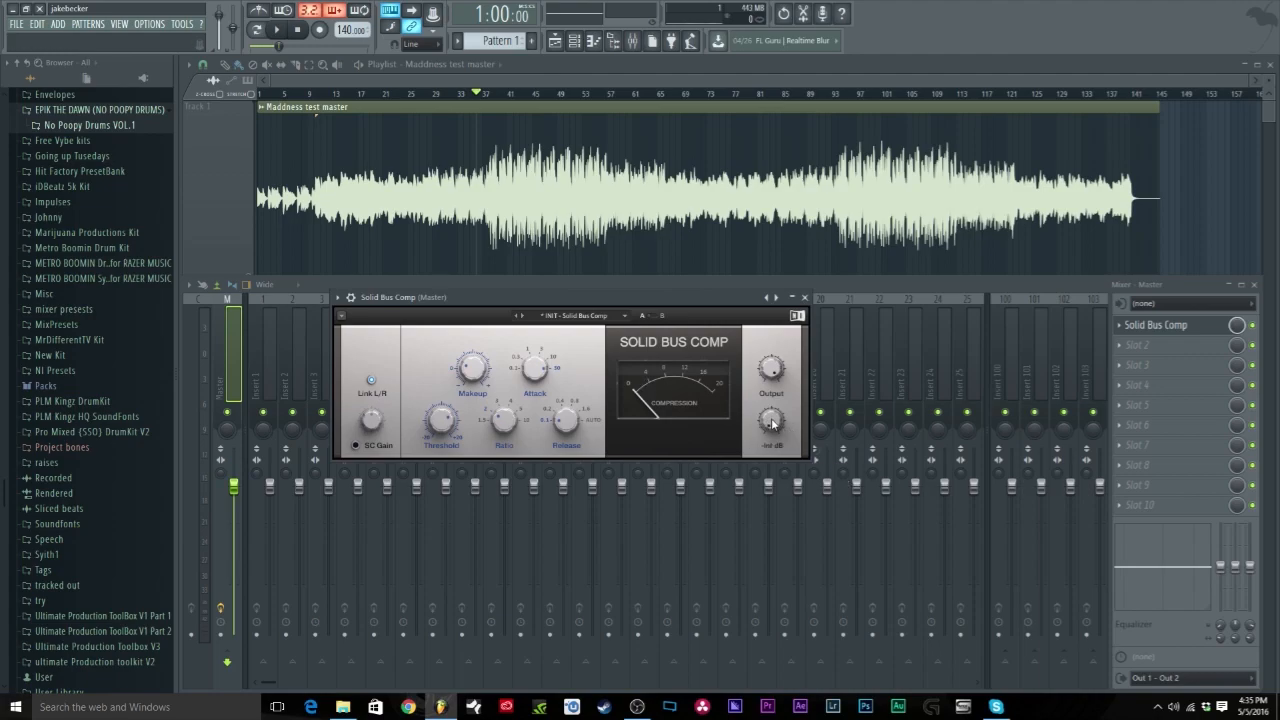
Step: Blend a little dry signal into Solid Bus Comp during playback, then move its window aside
key("space")
mouse_move(772, 424)
left_mouse_down()
mouse_move(761, 432)
mouse_move(761, 411)
mouse_move(761, 429)
mouse_move(770, 423)
left_mouse_up()
key("space")
left_click_drag(598, 306, 713, 285)
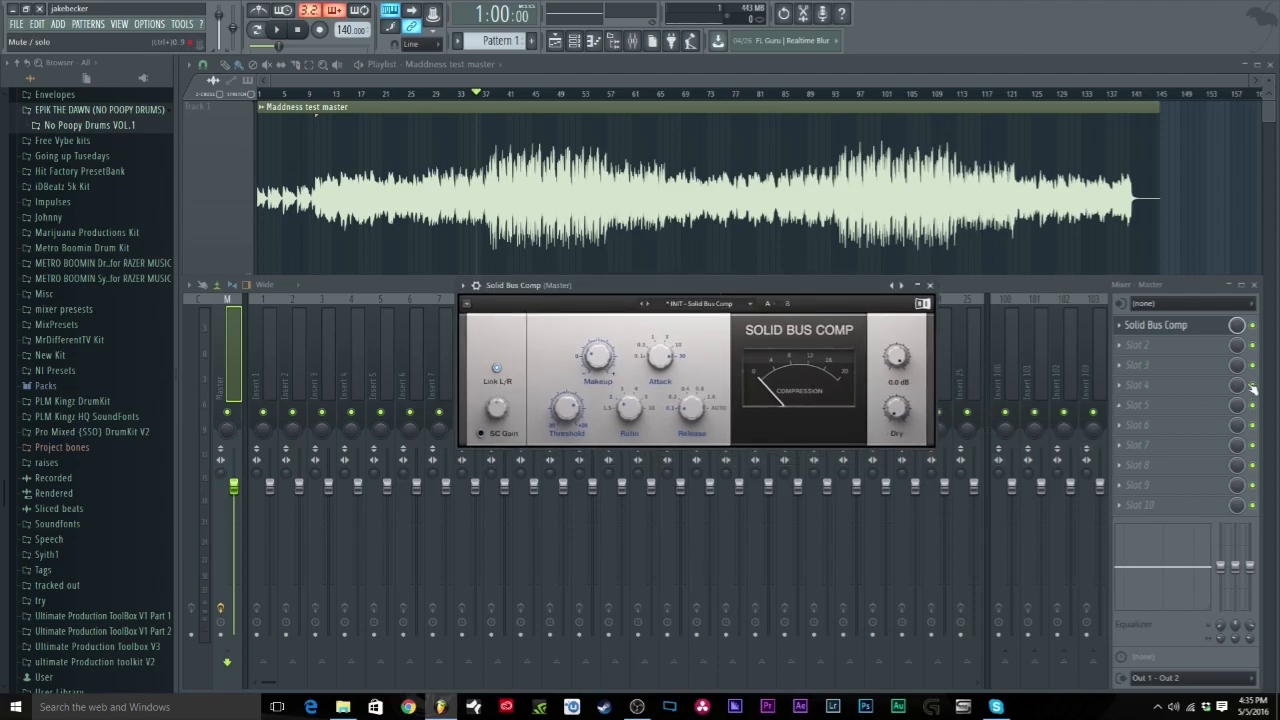
left_click(1164, 346)
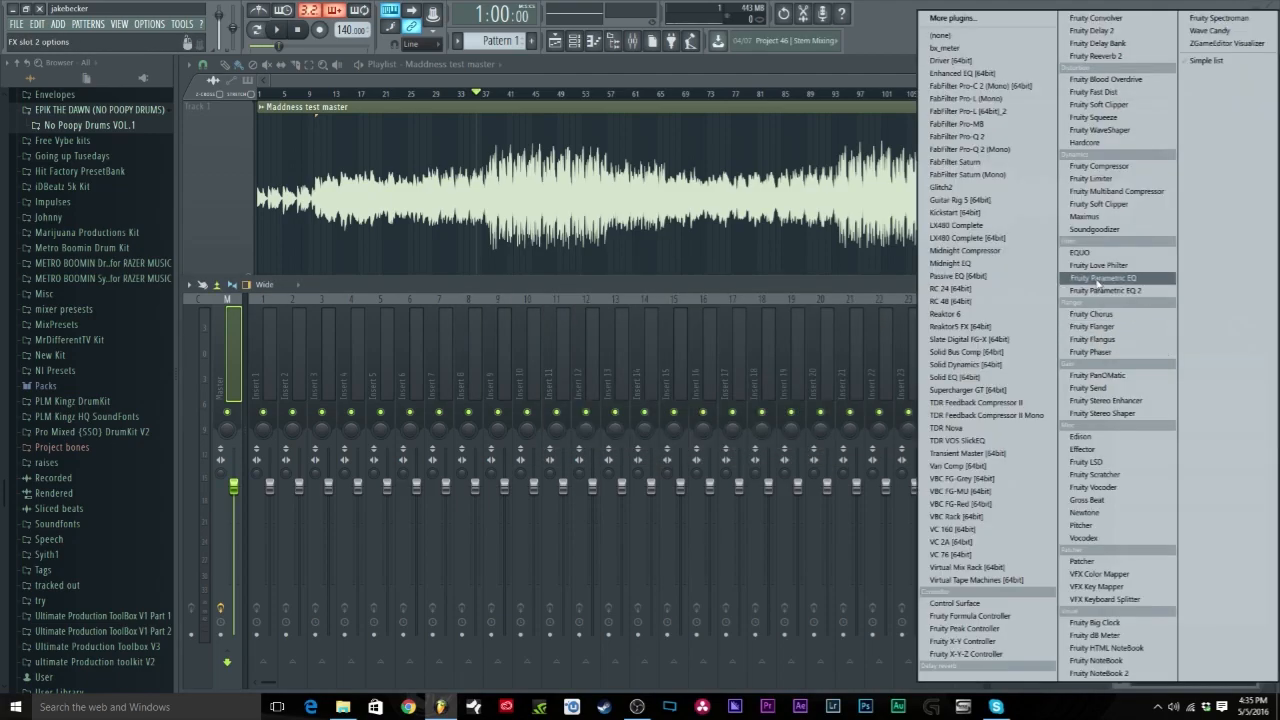
Step: Load Fruity Limiter into the master's second slot and switch it to COMP mode
left_click(1100, 178)
left_click(472, 389)
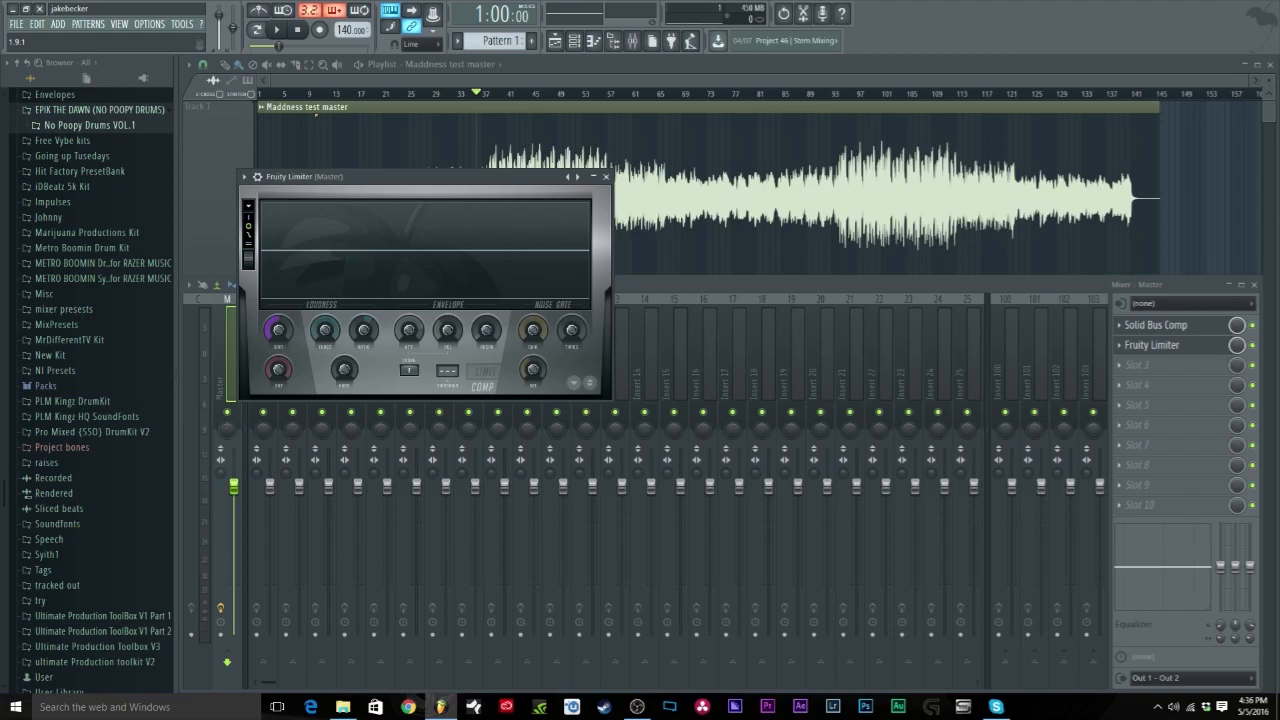
Step: Close the Fruity Limiter window and start playback from around bar 33
left_click_drag(416, 190, 629, 370)
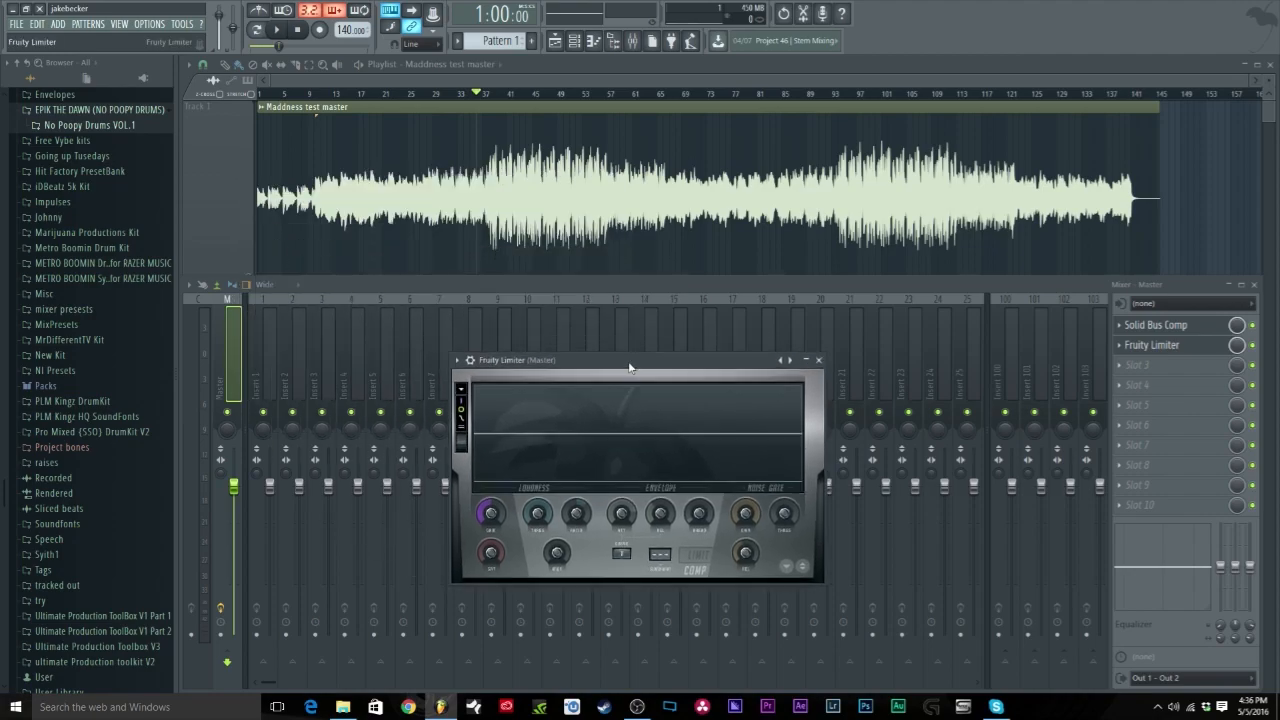
left_click(1252, 325)
left_click(1160, 345)
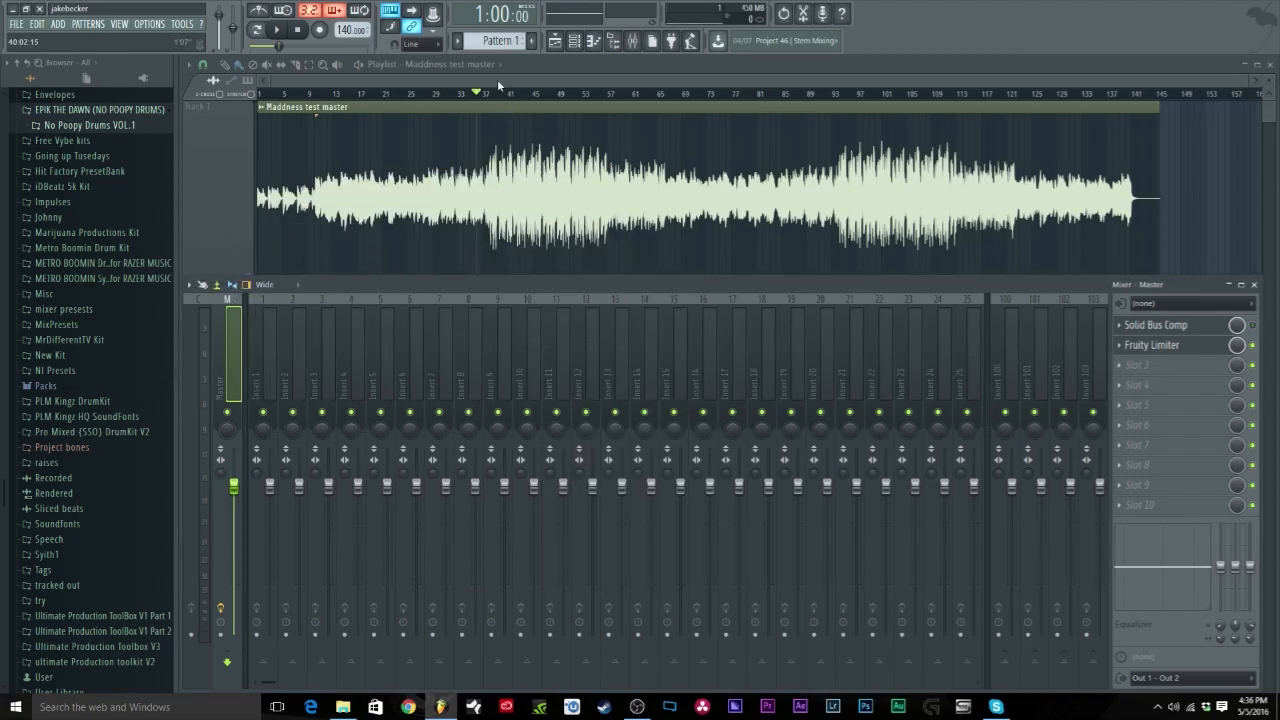
left_click(297, 29)
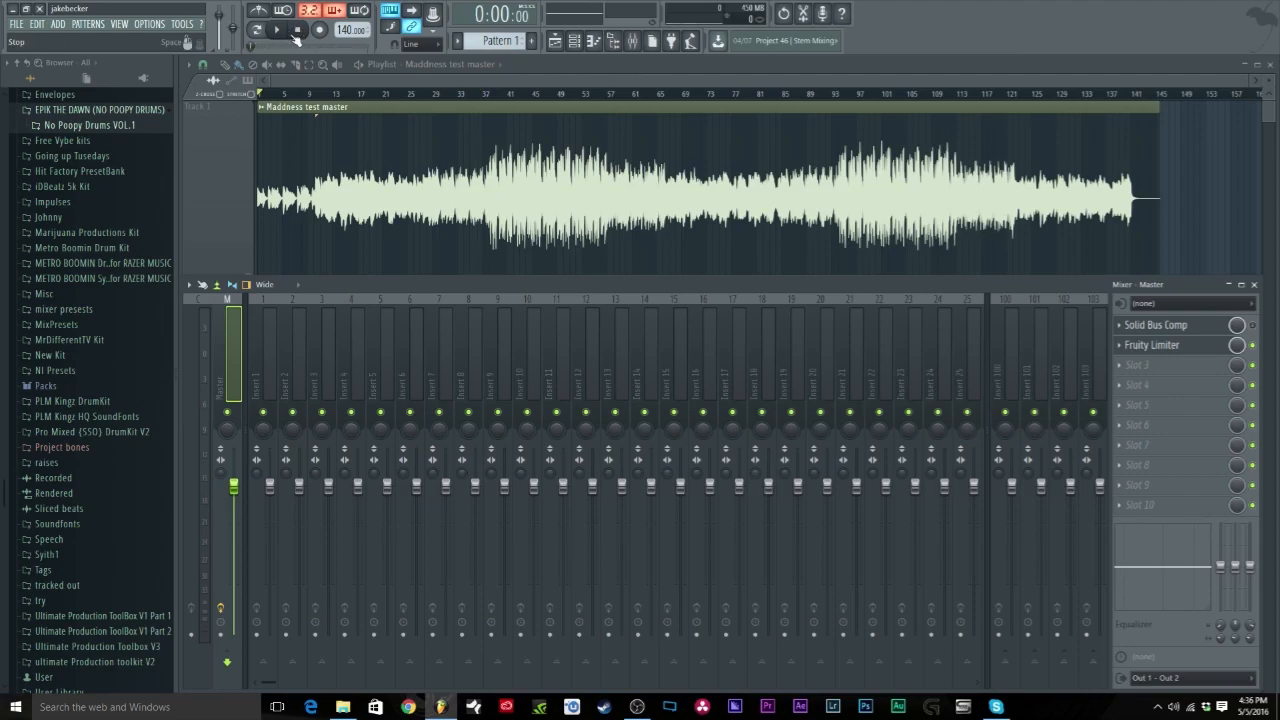
left_click(483, 93)
left_click(281, 29)
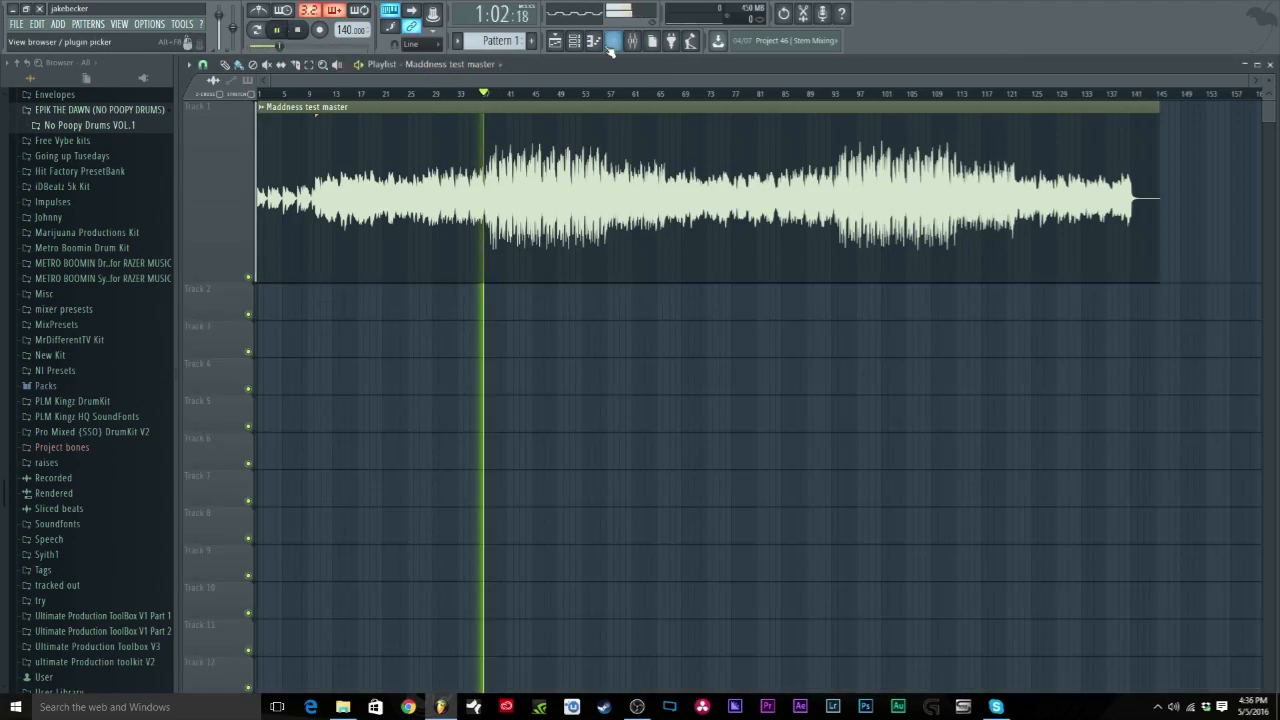
Step: In Fruity Limiter, adjust the COMP threshold and ratio and raise the gain while listening, then stop playback
left_click(632, 40)
left_click(1193, 347)
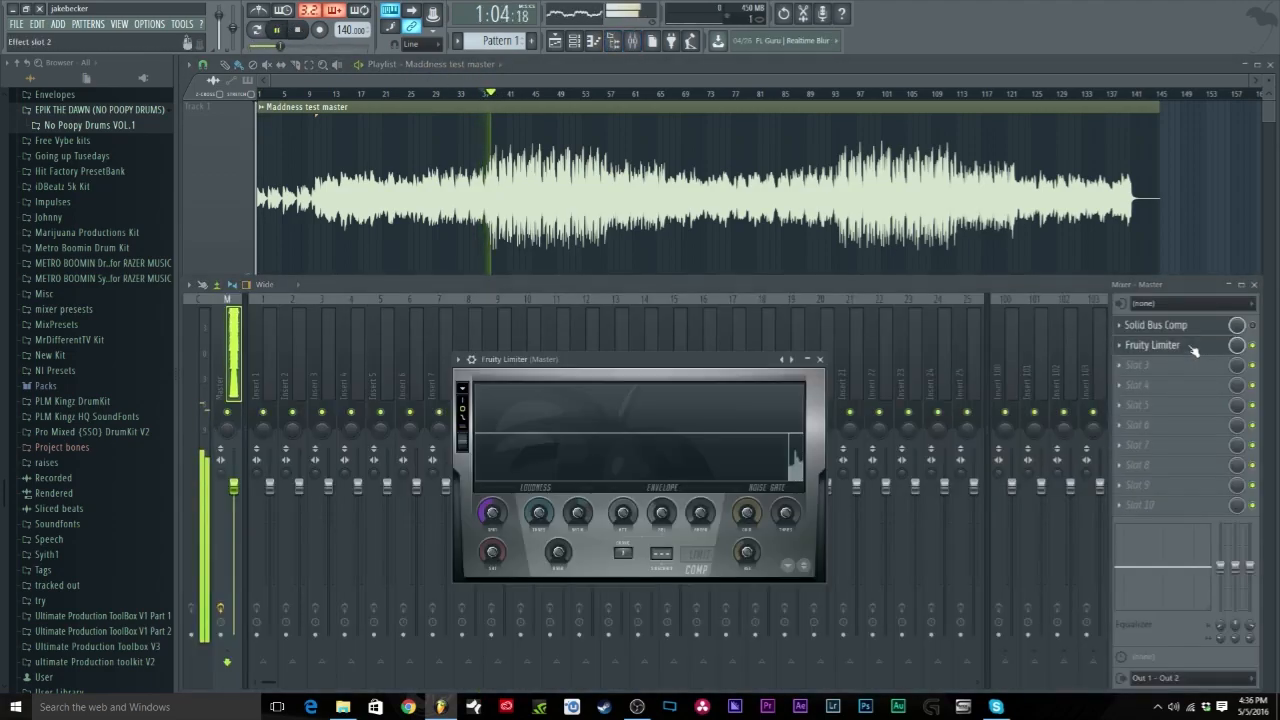
left_click_drag(541, 518, 540, 526)
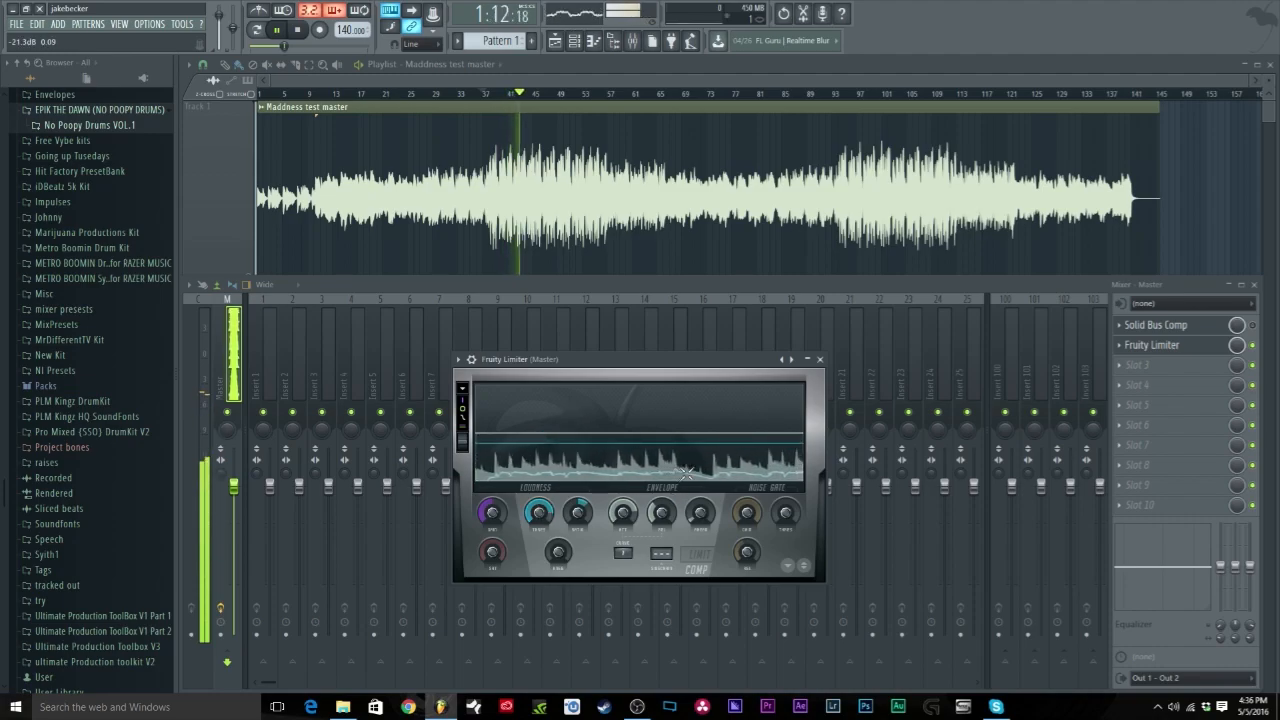
left_click_drag(580, 508, 545, 508)
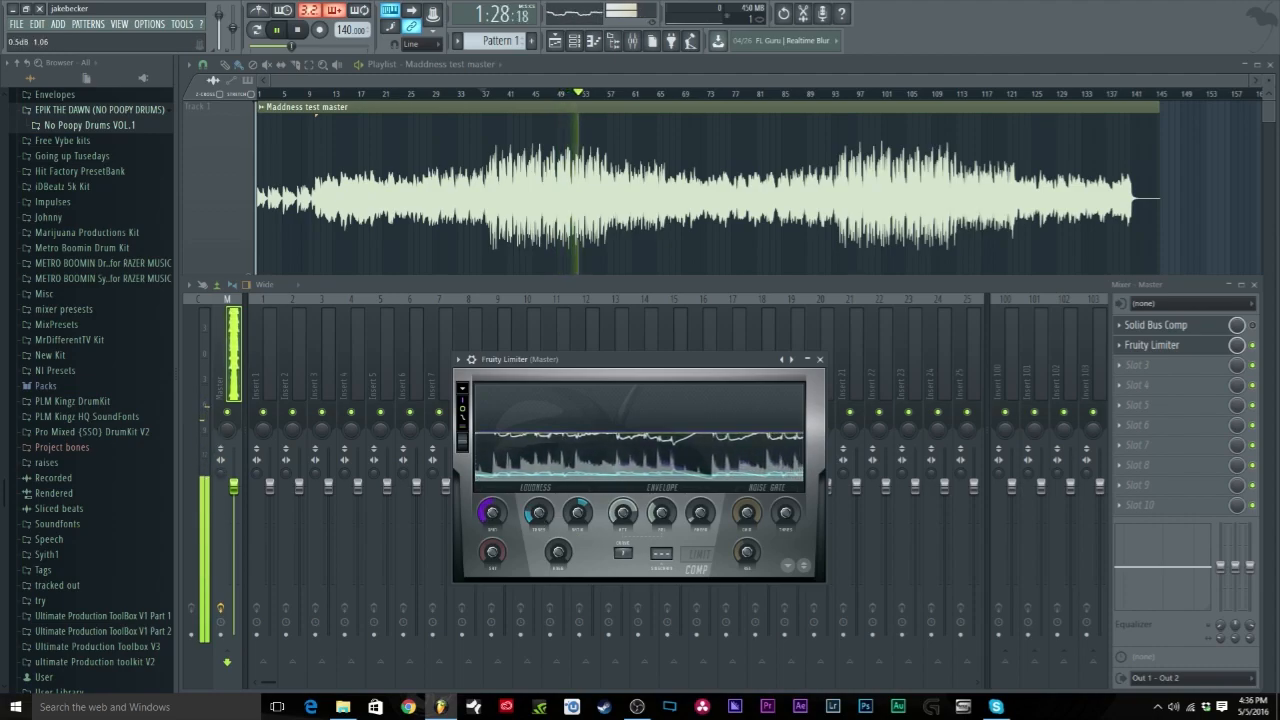
left_click_drag(488, 516, 488, 500)
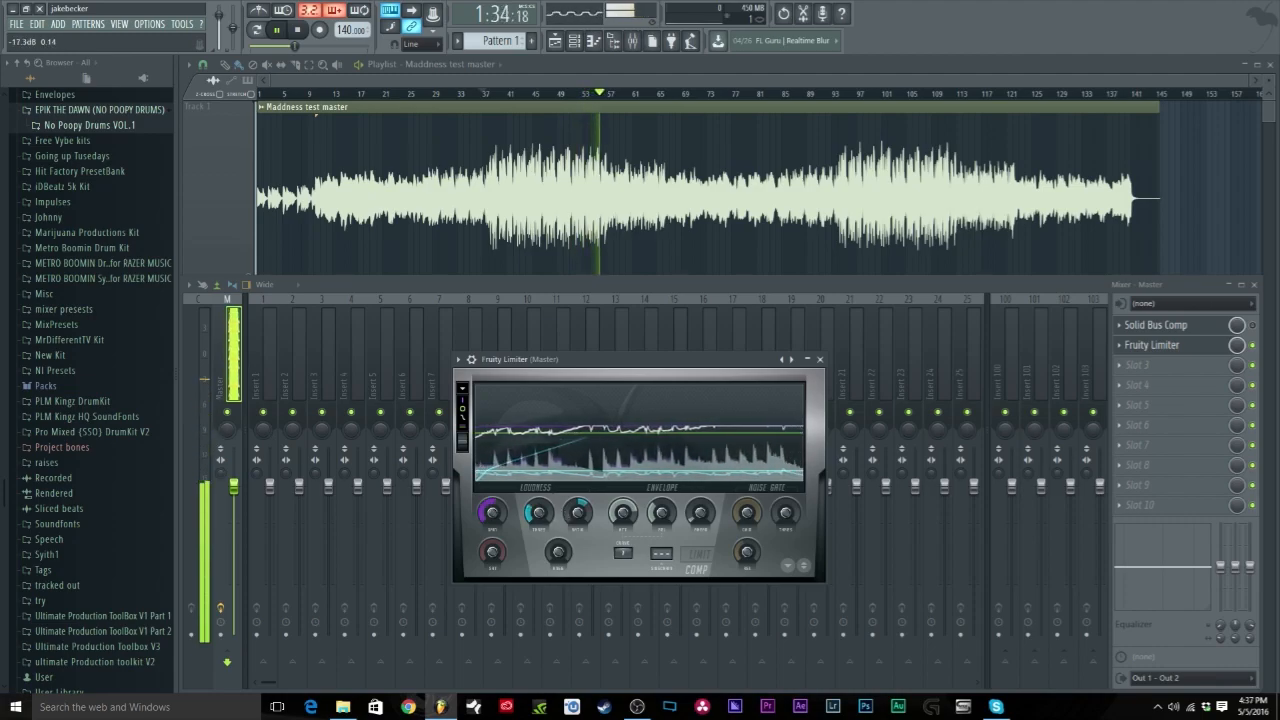
left_click(300, 35)
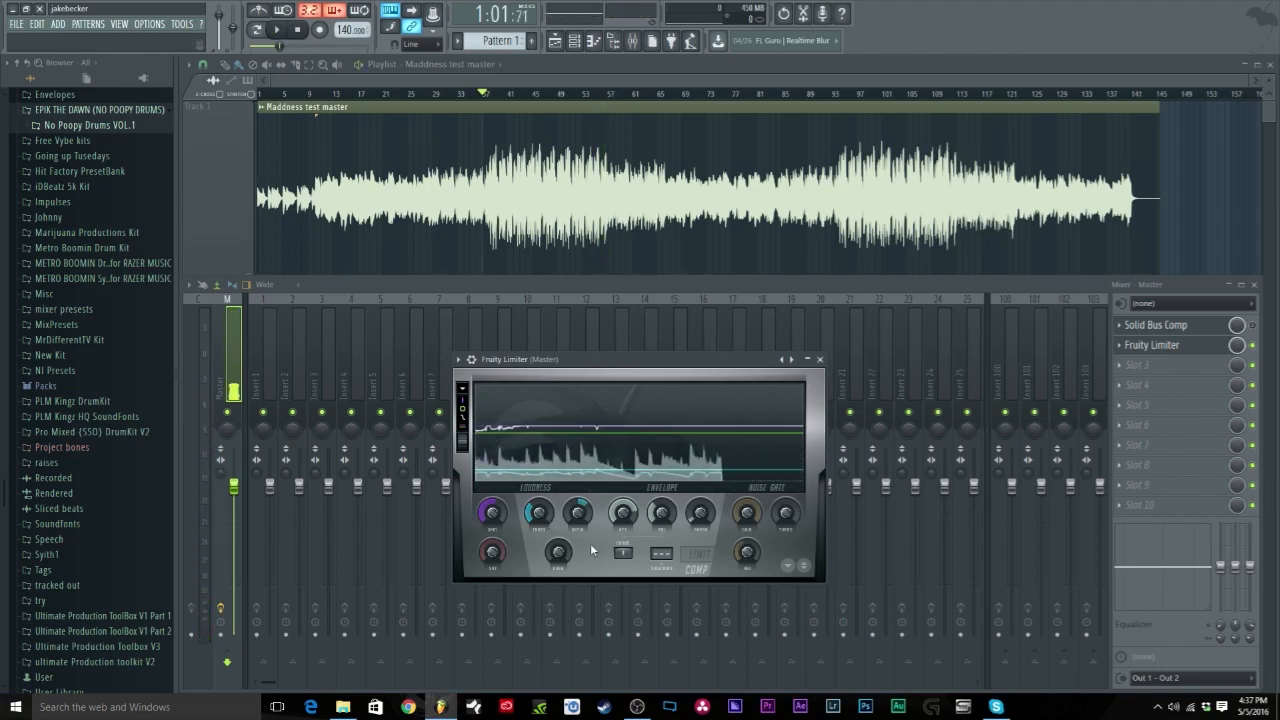
Step: View Solid Bus Comp and Fruity Limiter in turn, turn off Fruity Limiter's enable LED, and open the Slot 2 menu
left_click_drag(664, 378, 702, 354)
left_click(1157, 327)
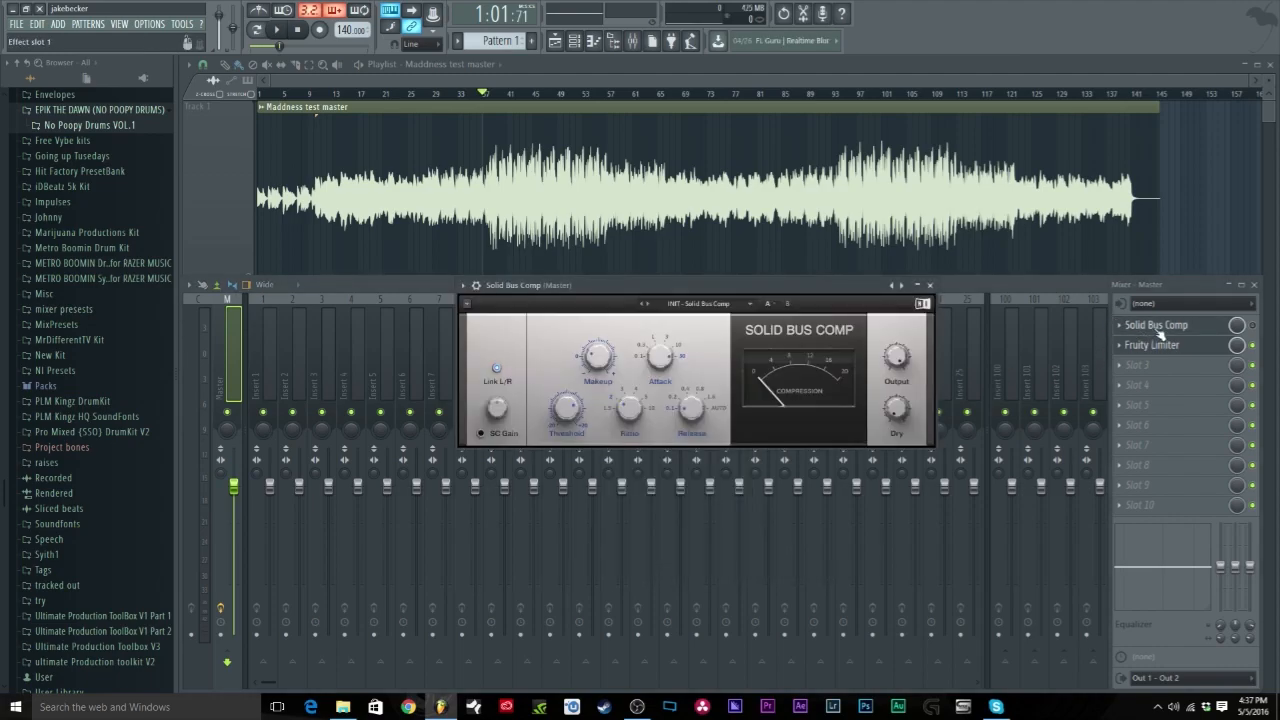
left_click(1163, 345)
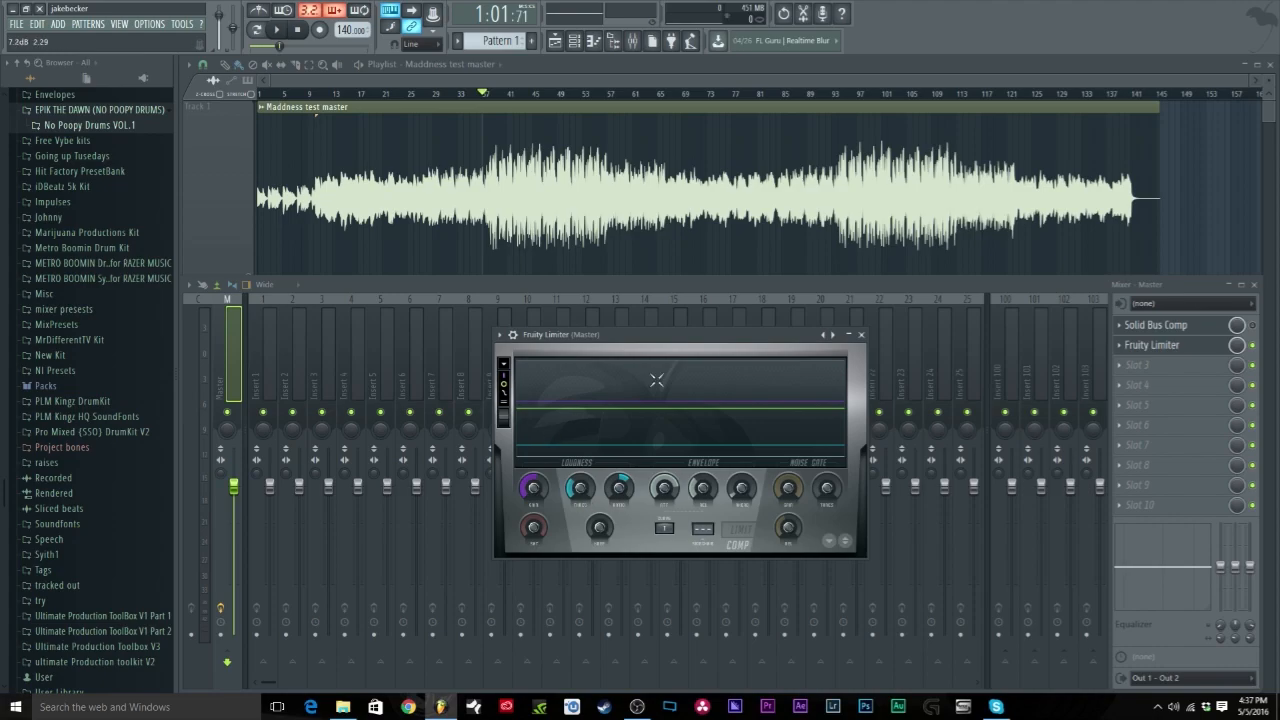
left_click(1254, 346)
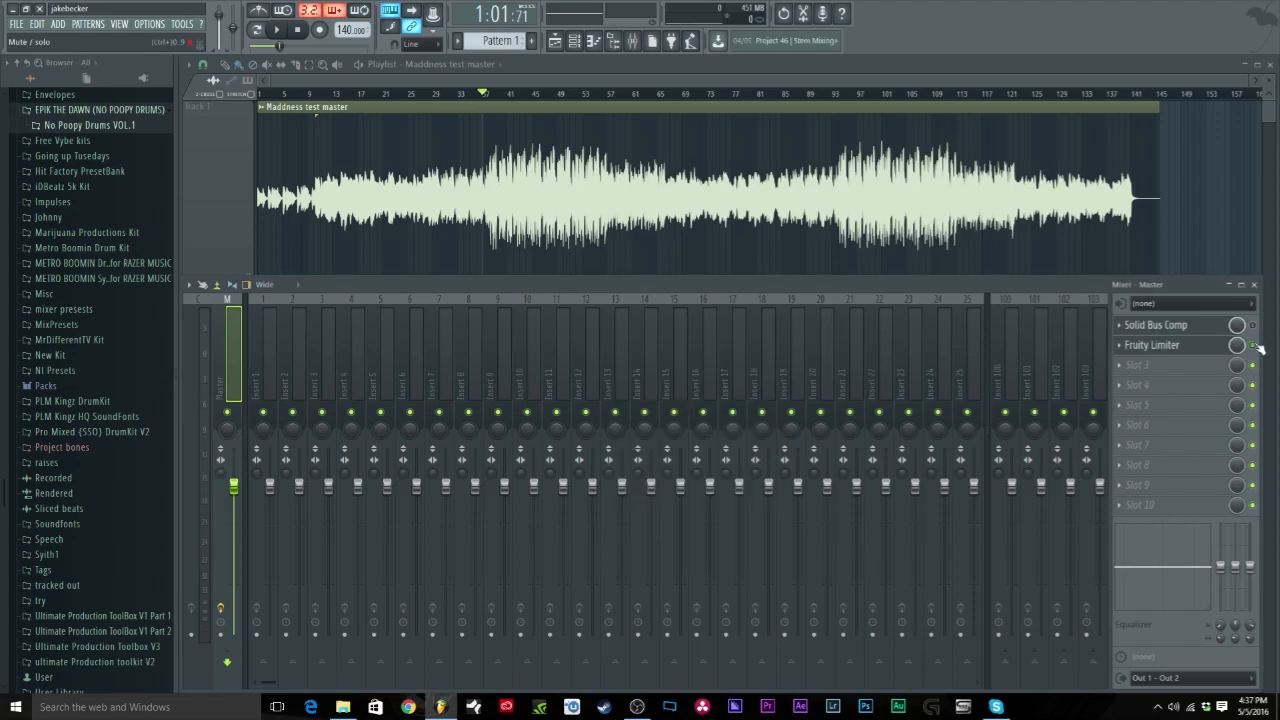
left_click(1119, 346)
Step: Replace Slot 2 with (none), re-enable both slot LEDs, and reopen the Solid Bus Comp window
mouse_move(1127, 361)
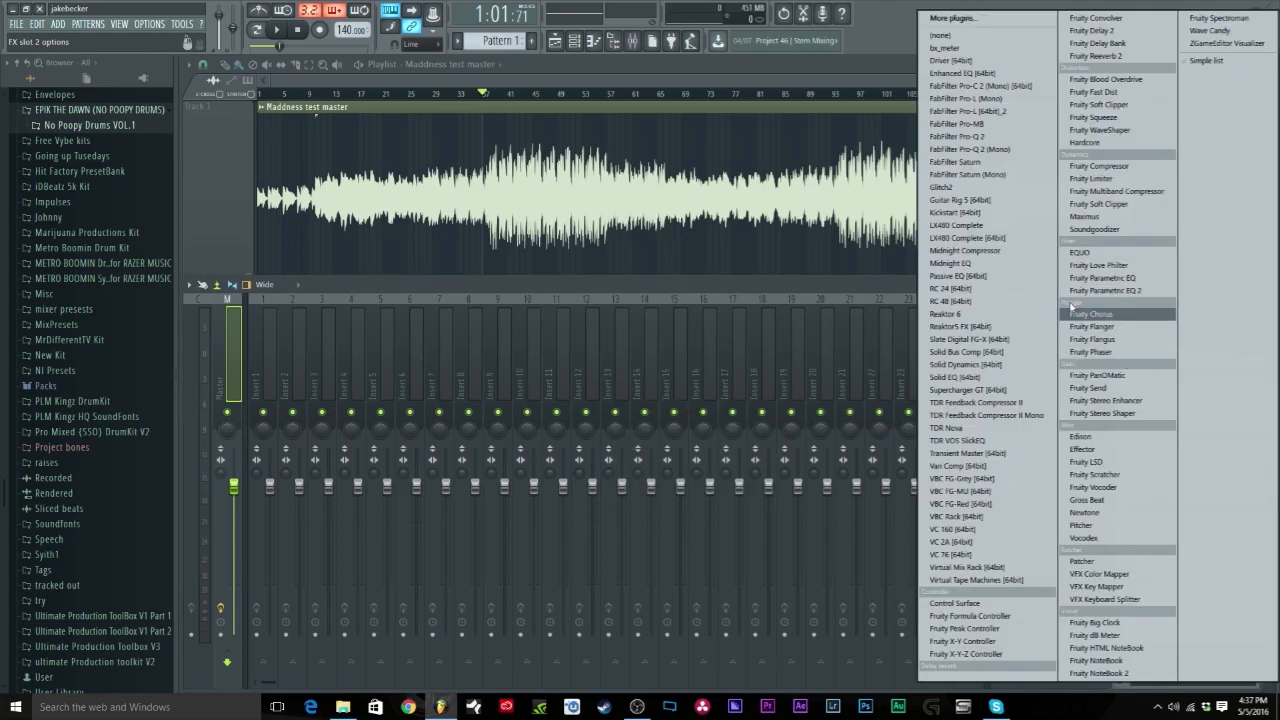
left_click(966, 35)
left_click(1253, 326)
left_click(1253, 346)
left_click(1213, 330)
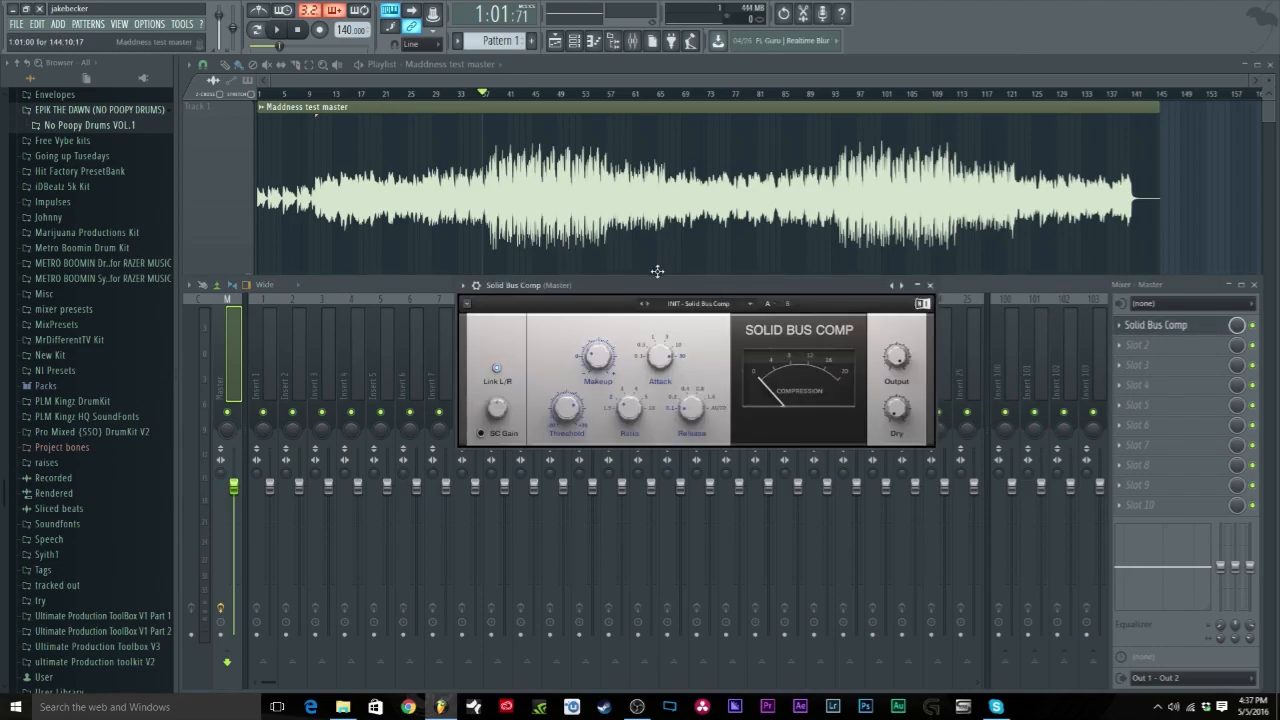